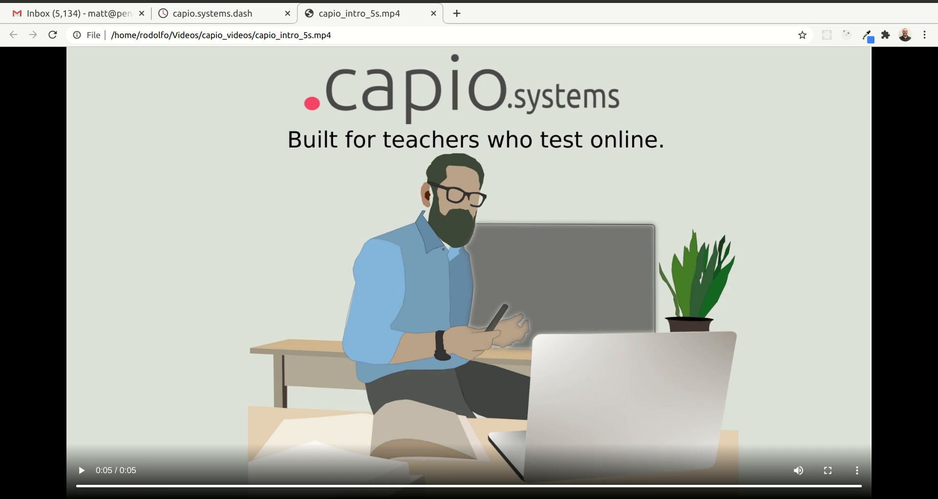
Switch to the capio.systems dashboard and look over the course list and the question list
click(193, 10)
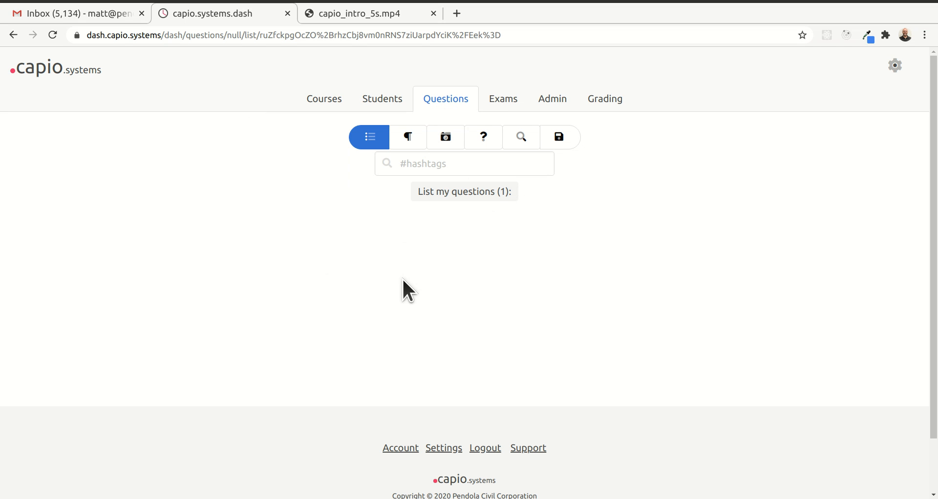
click(325, 101)
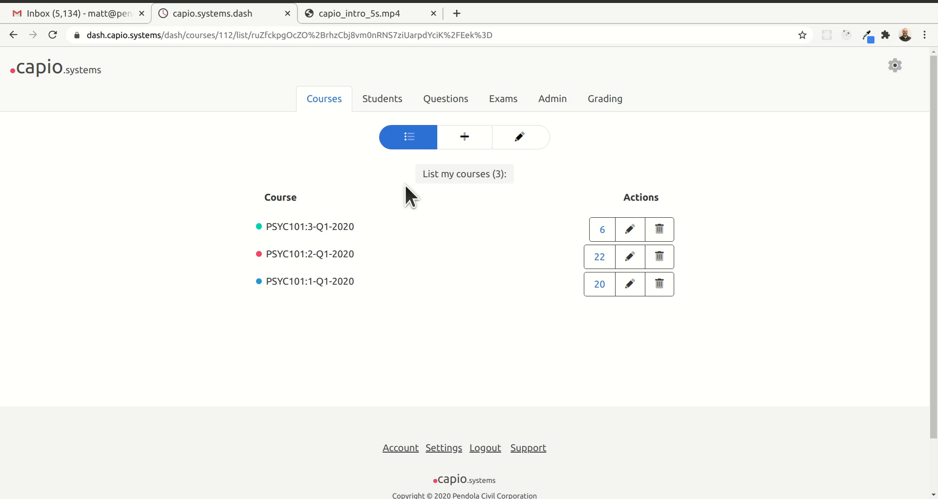
click(456, 98)
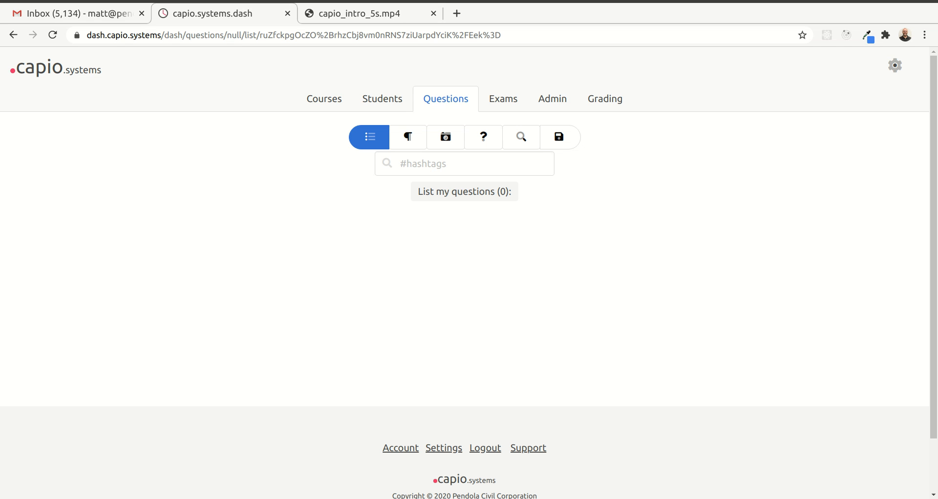
drag(937, 20, 937, 127)
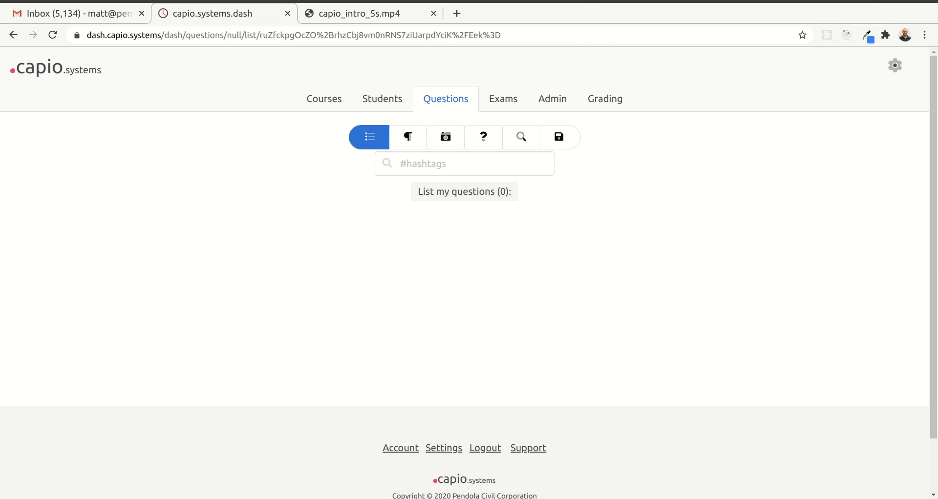
click(324, 100)
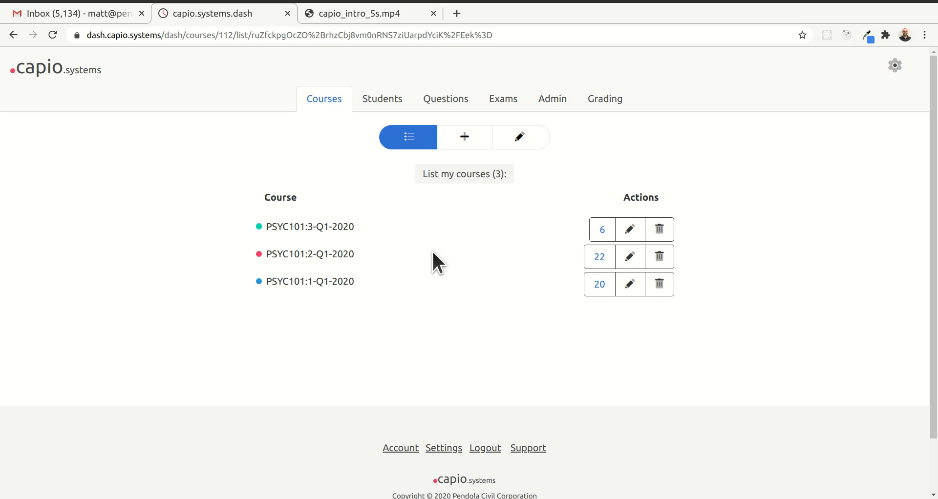
Bring the psychology text file into view, review its PSYC101 questions, answers and hashtags full screen, and move it back out of the way
drag(791, 93, 410, 94)
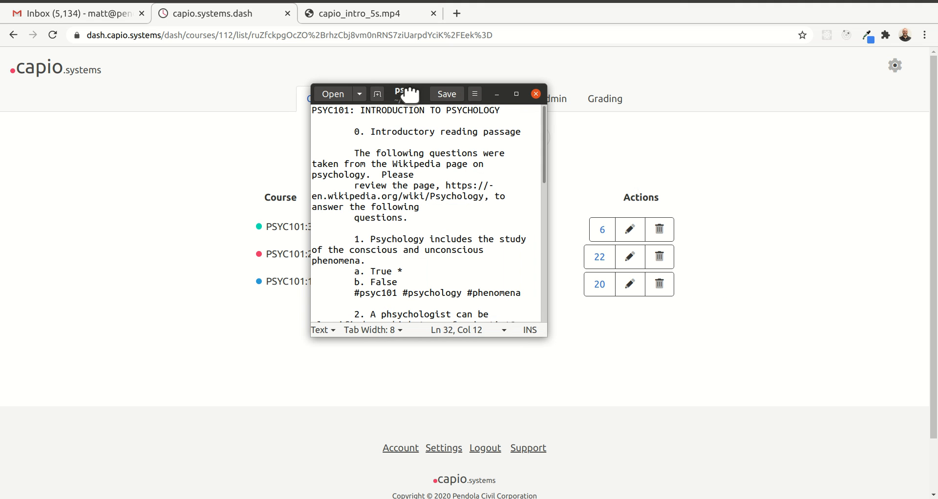
click(518, 94)
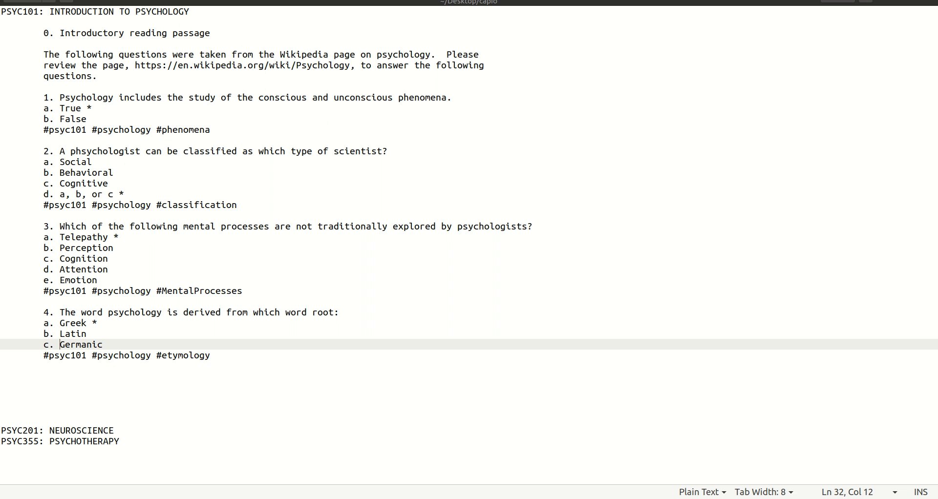
key(super+Down)
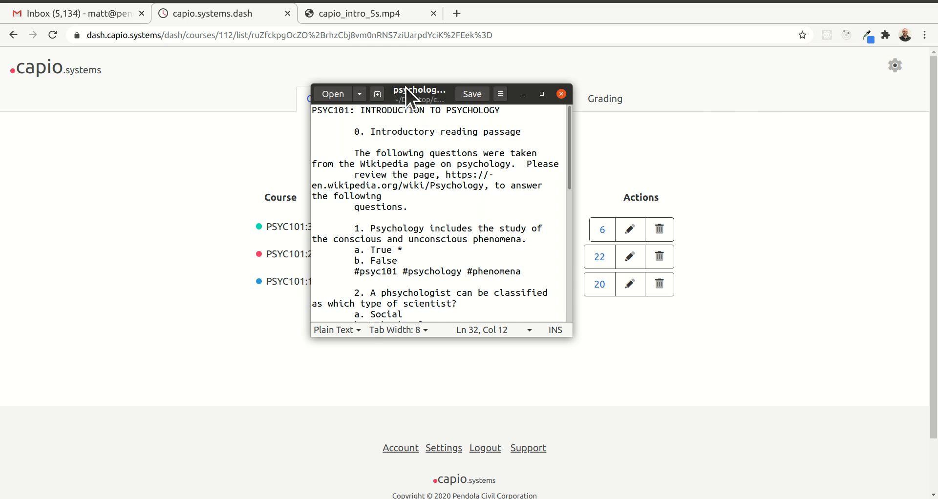
drag(406, 87, 937, 147)
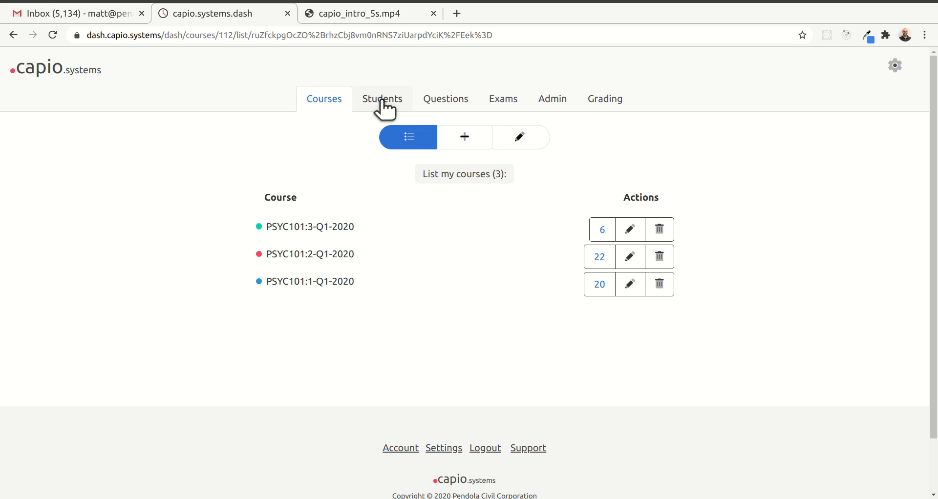
Start a new question with one answer slot and the text "Psychology includes the study of the conscious and unconscious phenomena."
click(448, 96)
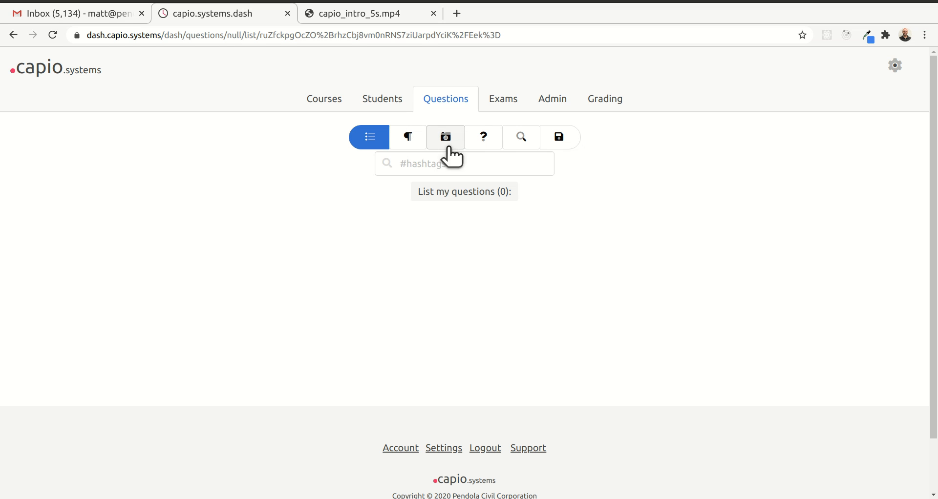
click(484, 137)
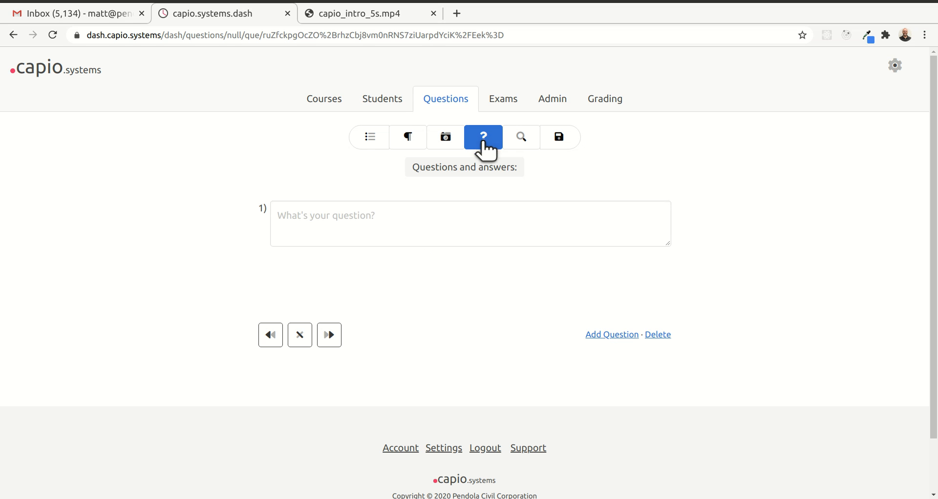
click(307, 255)
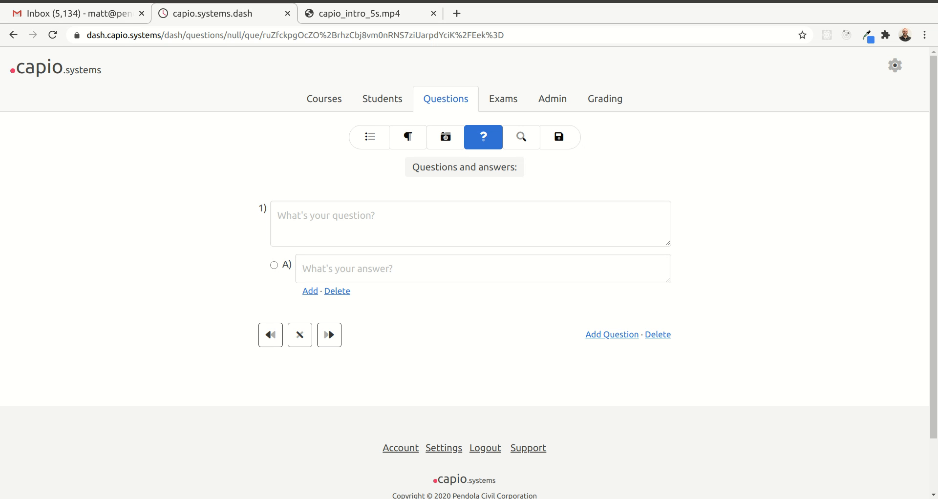
click(390, 217)
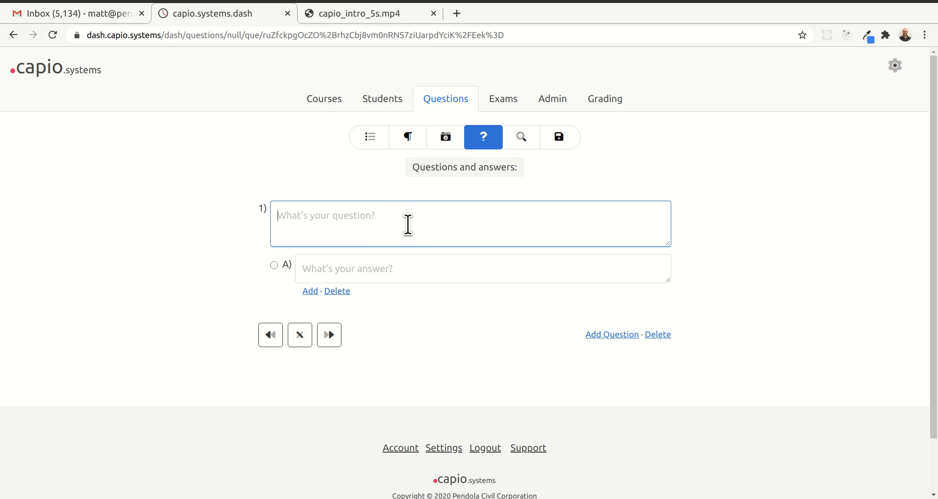
text(Psychology includes the study of the conscious and unconscious phenomena.)
Add a second answer slot, enter "True" as answer A and "False" as answer B, and mark A as correct
click(313, 291)
click(330, 269)
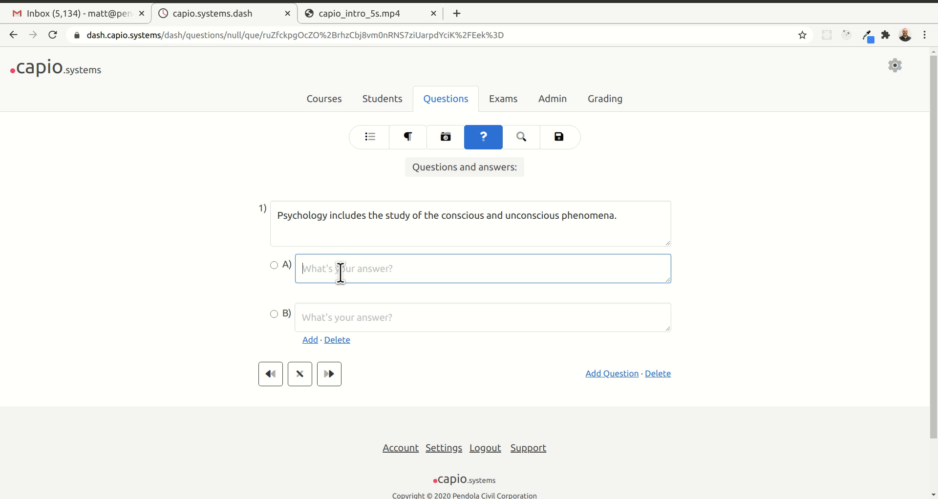
text(True)
key(Tab)
key(Tab)
text(False)
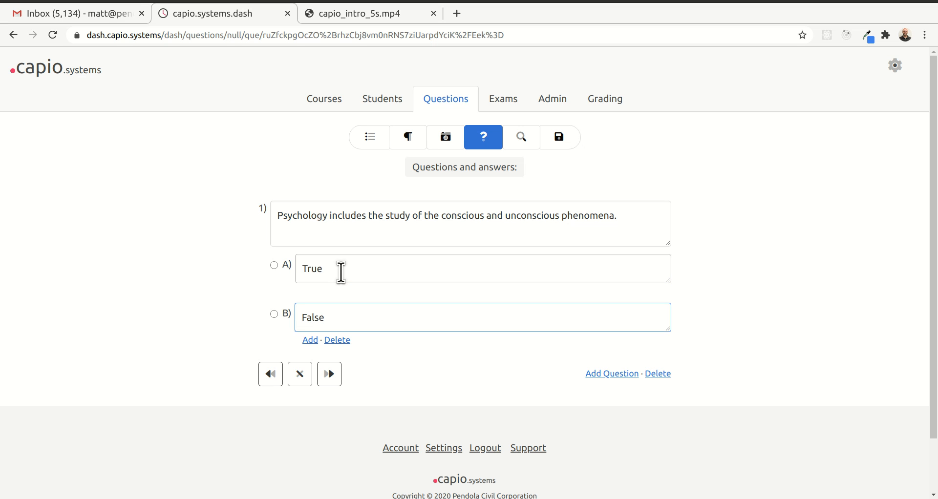
click(274, 266)
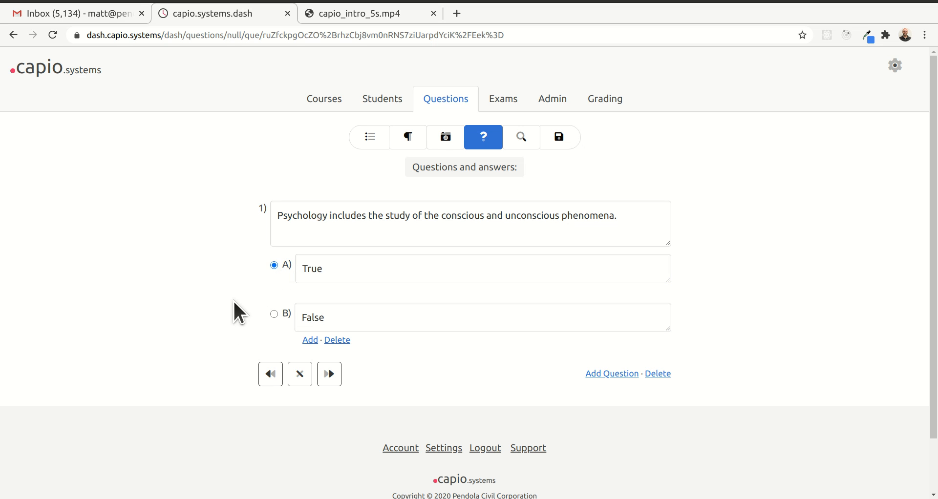
Check the course colors in the course list and set the question's color to dark charcoal in its search criteria
click(522, 139)
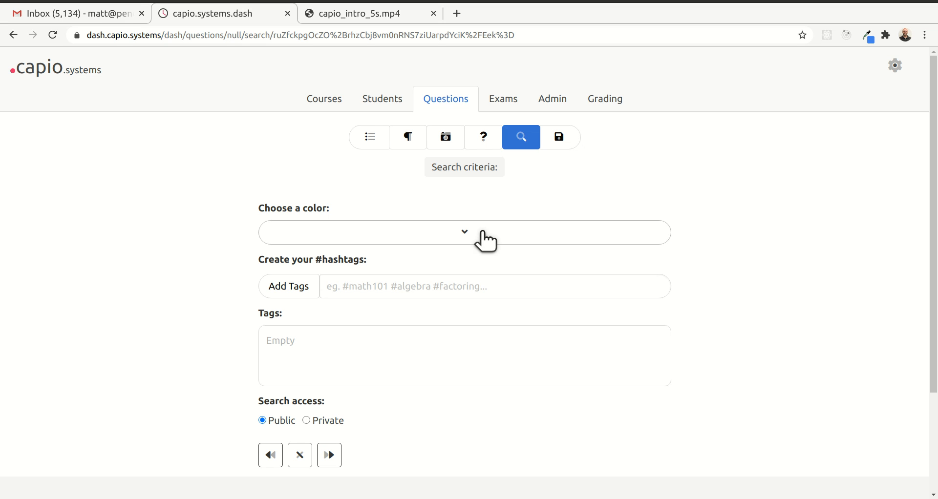
click(330, 99)
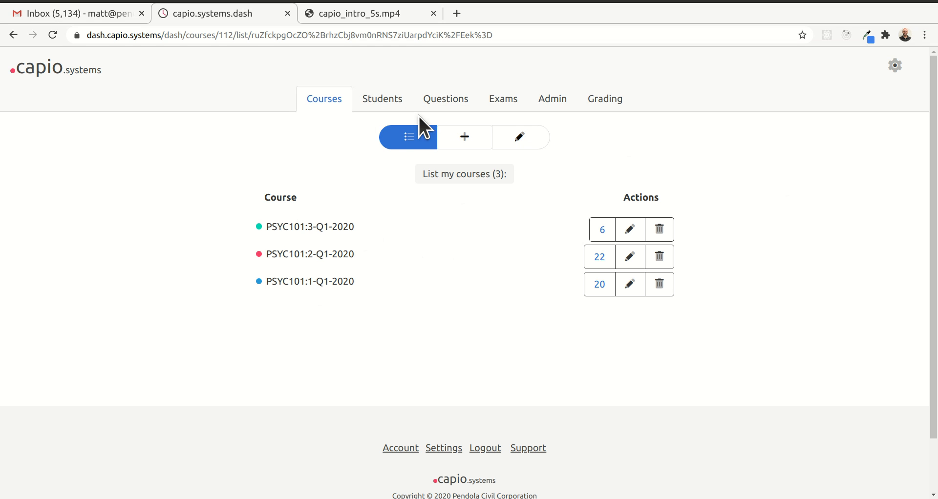
click(458, 101)
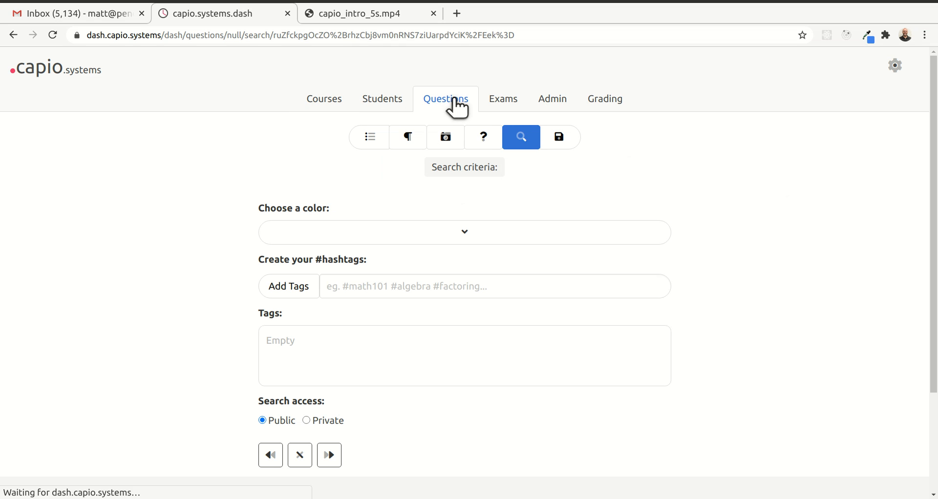
click(453, 232)
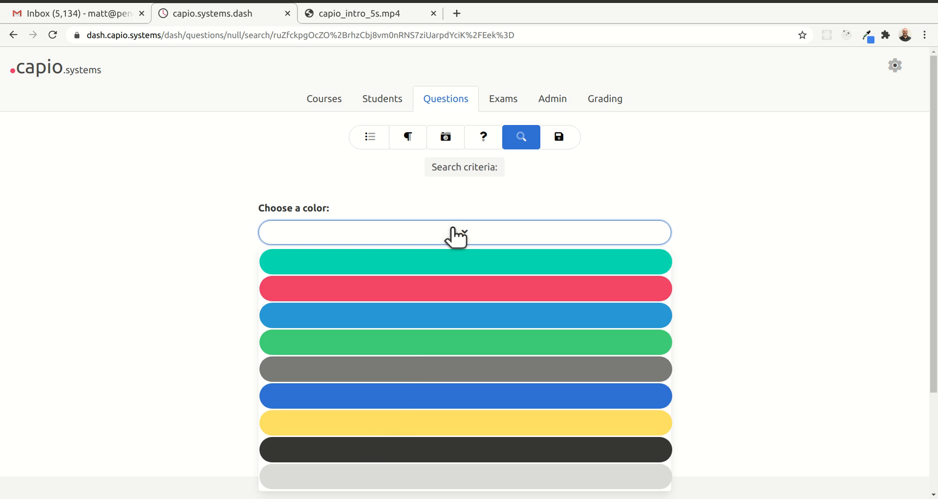
click(374, 450)
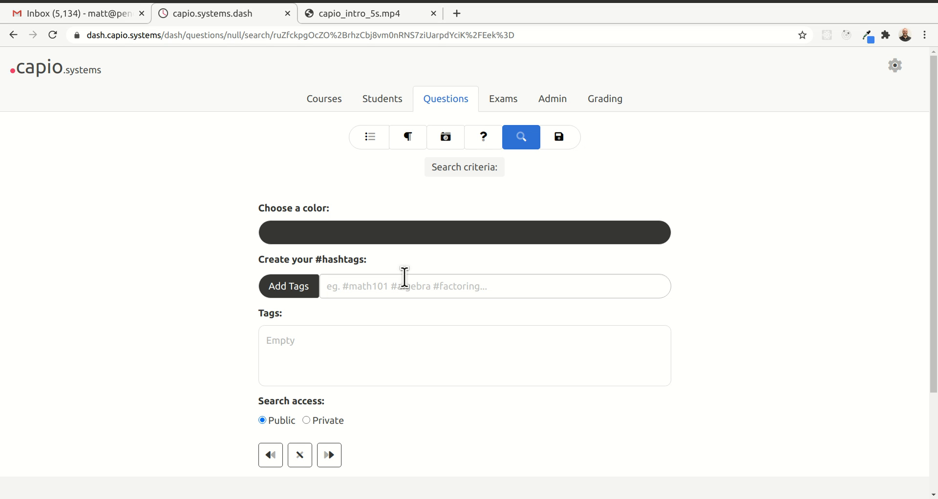
View the hashtag search in the question list and return to the question with its True and False answers
click(374, 136)
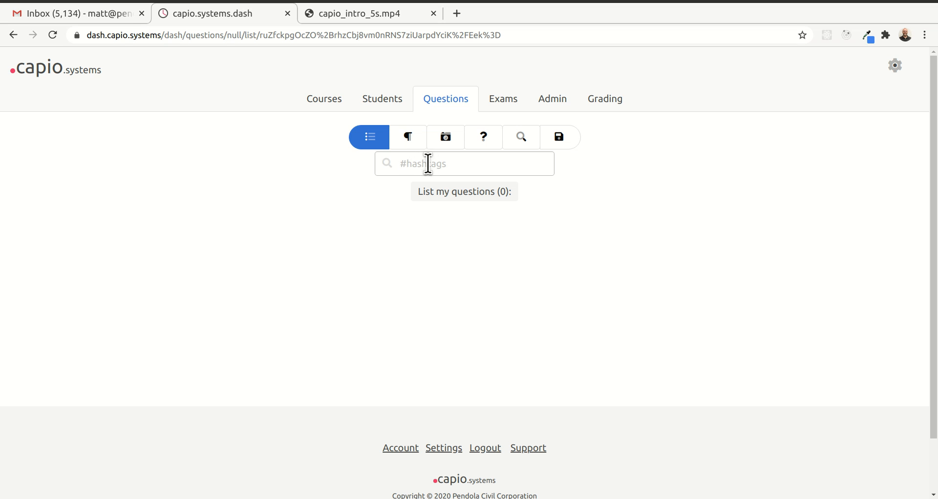
click(430, 167)
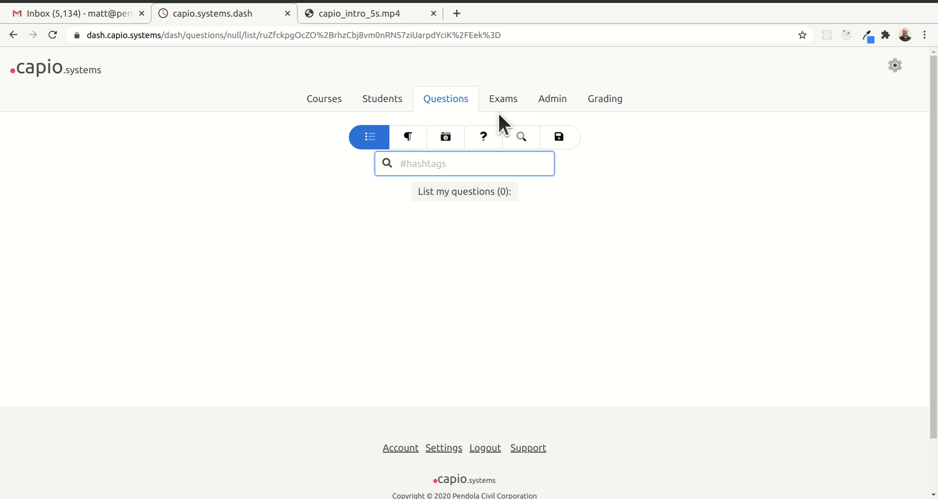
click(495, 142)
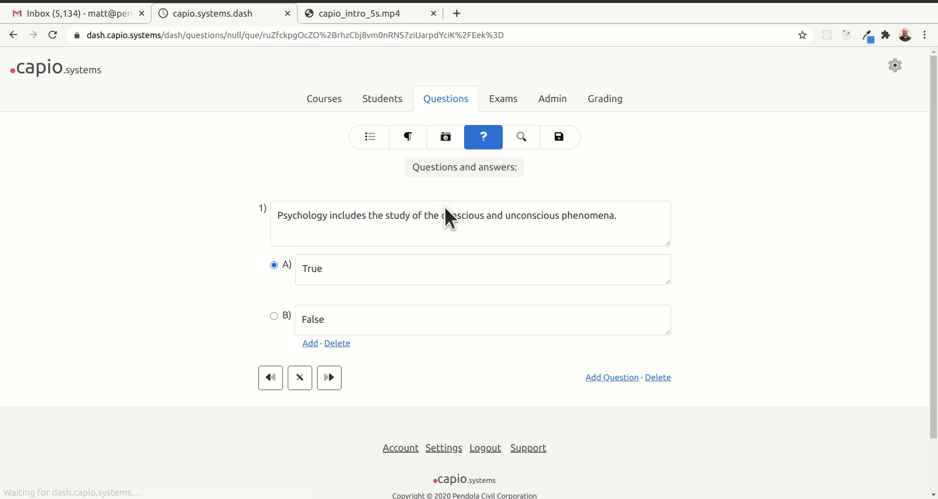
Add the tags psyc101, psychology and phenomena to the question's search criteria, entering them without the # signs
click(522, 138)
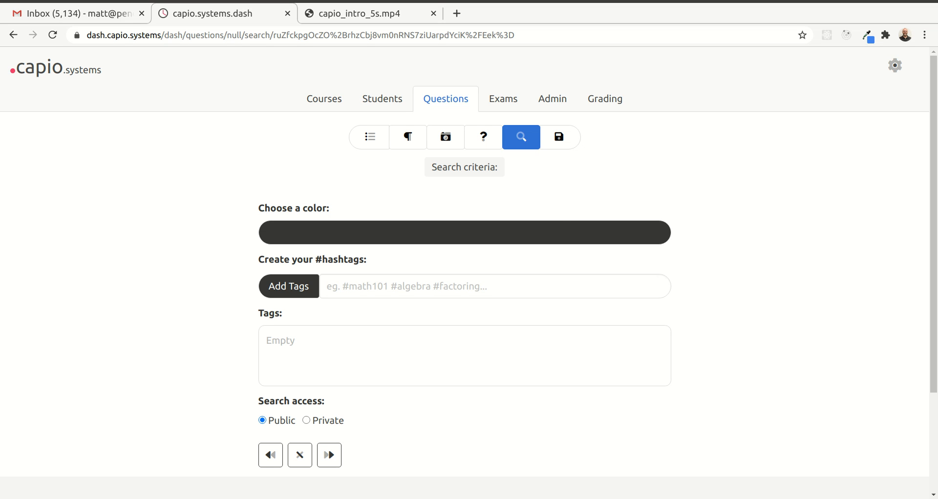
click(349, 289)
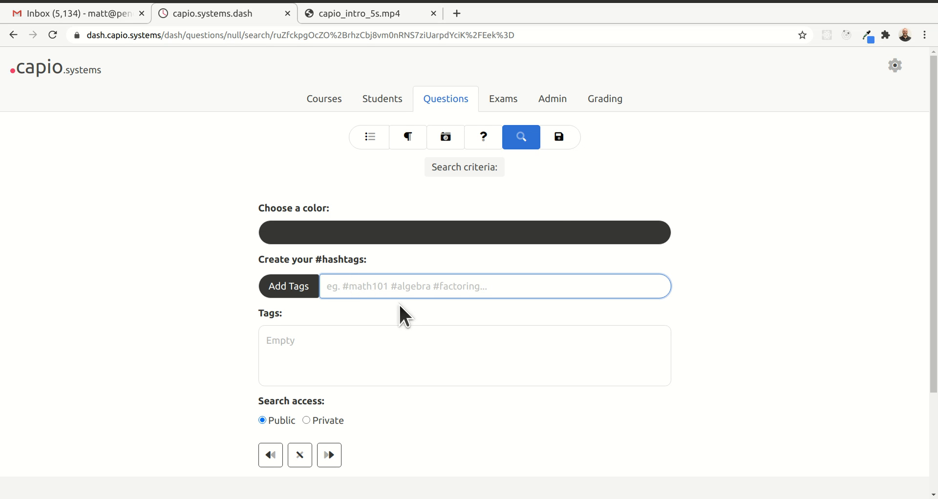
text(#psyc101 #psychology #phenomena)
click(331, 286)
key(BackSpace)
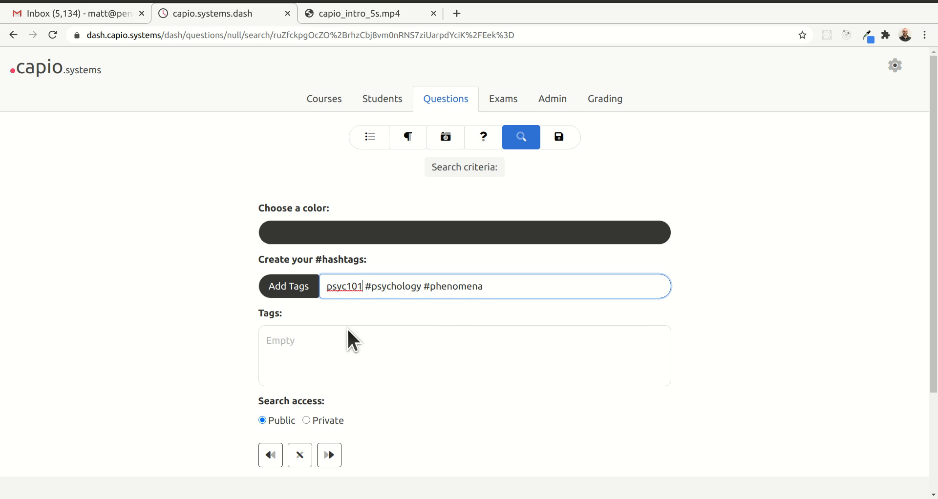
key(BackSpace)
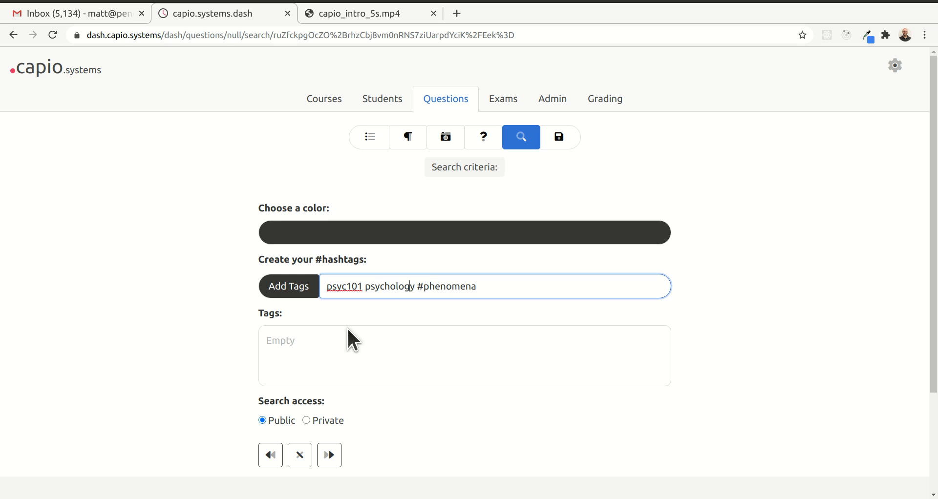
key(BackSpace)
key(Return)
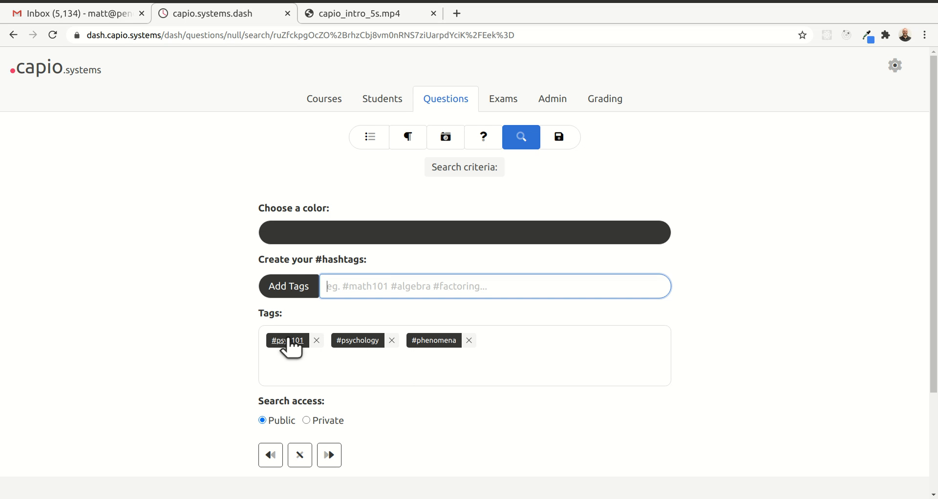
Remove the #psychology tag from the question and add it again as "psychology"
click(392, 341)
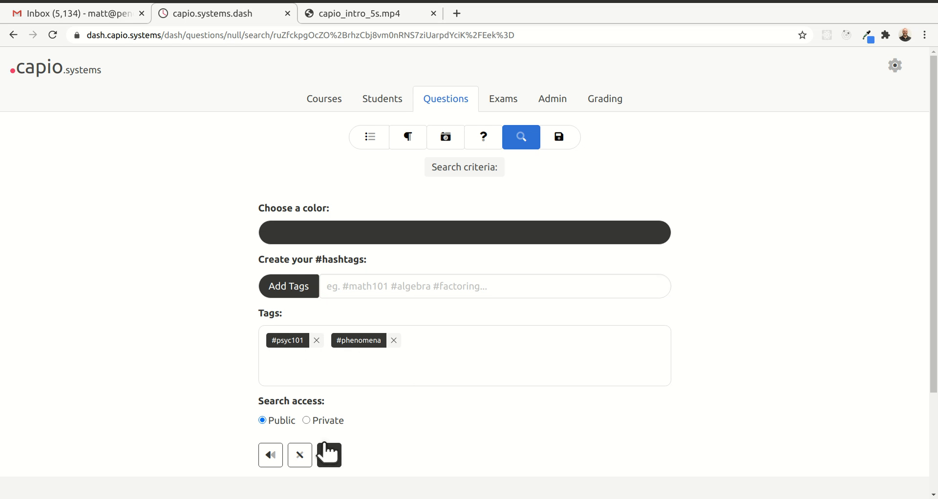
click(362, 286)
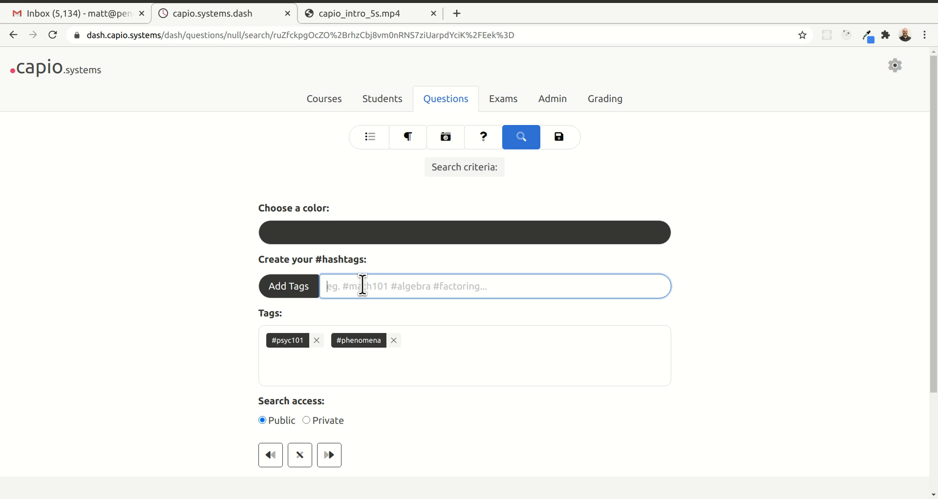
text(psychology)
key(Return)
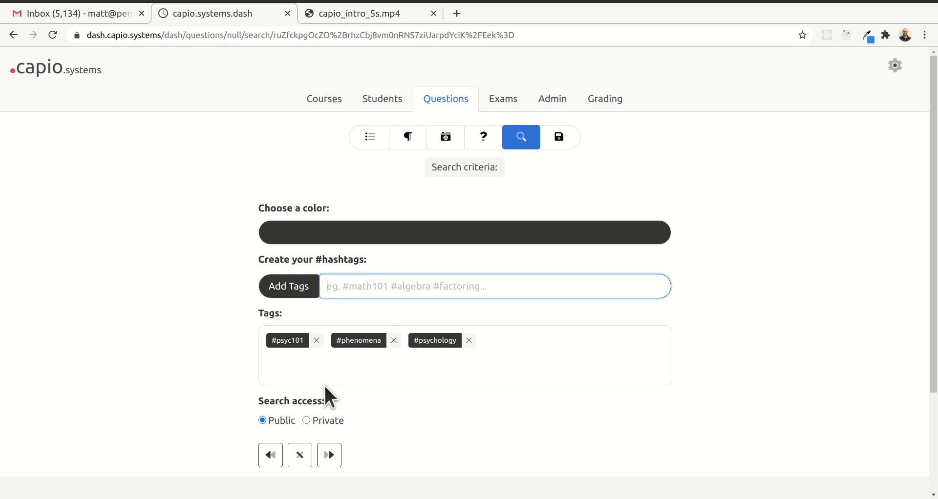
Set the question's search access to Private and continue to the preview and save page
scroll(314, 396, down, 2)
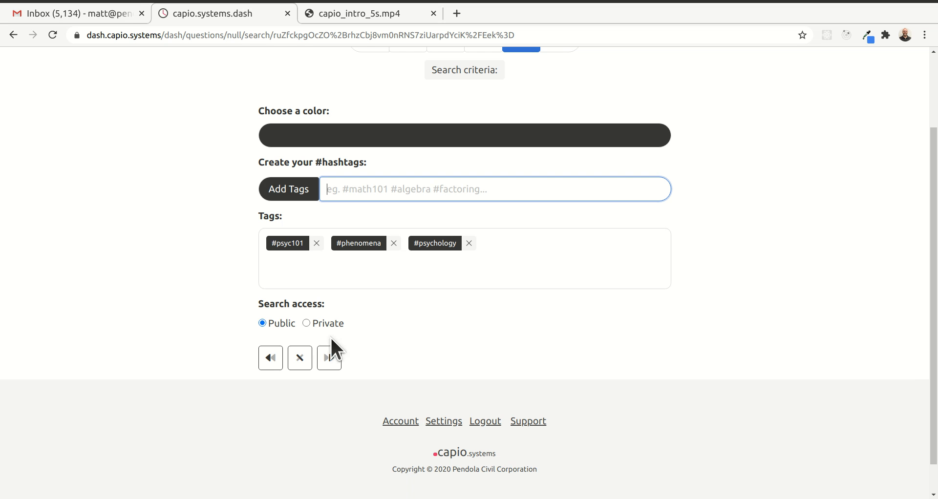
click(307, 324)
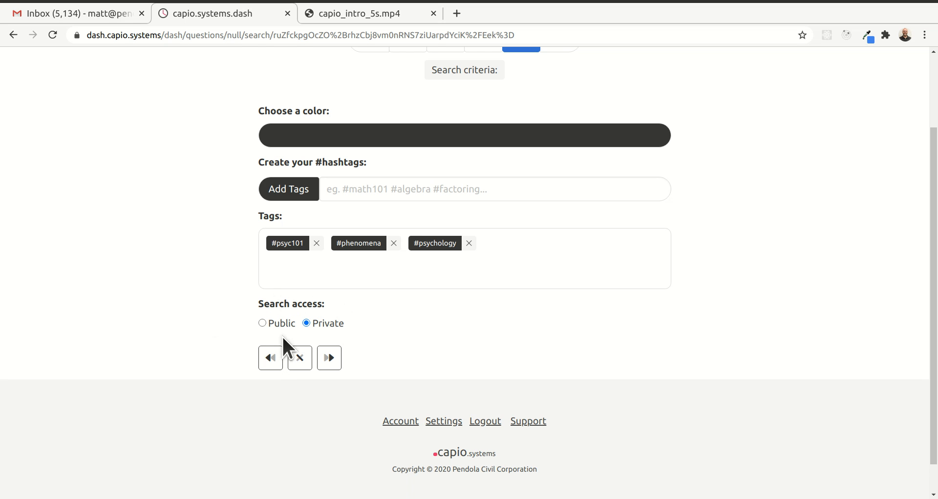
click(328, 358)
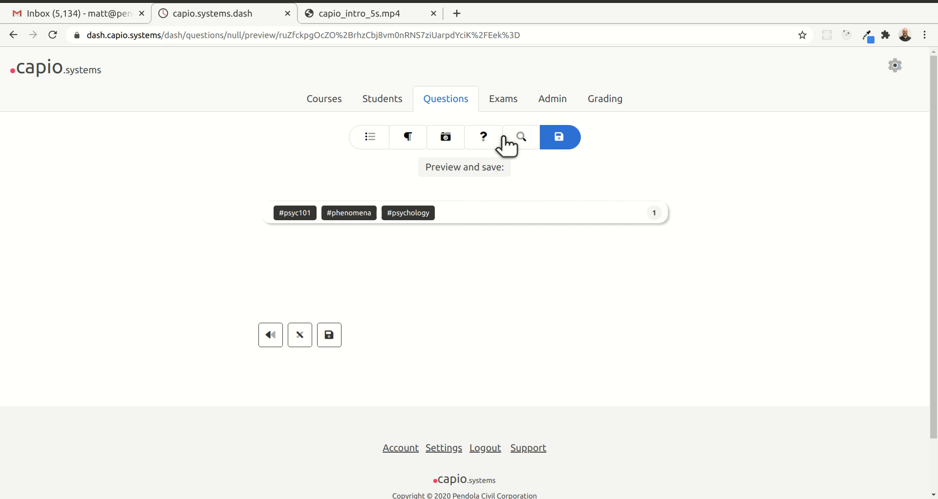
Add two blank questions below the true/false question and delete both of them again
click(483, 138)
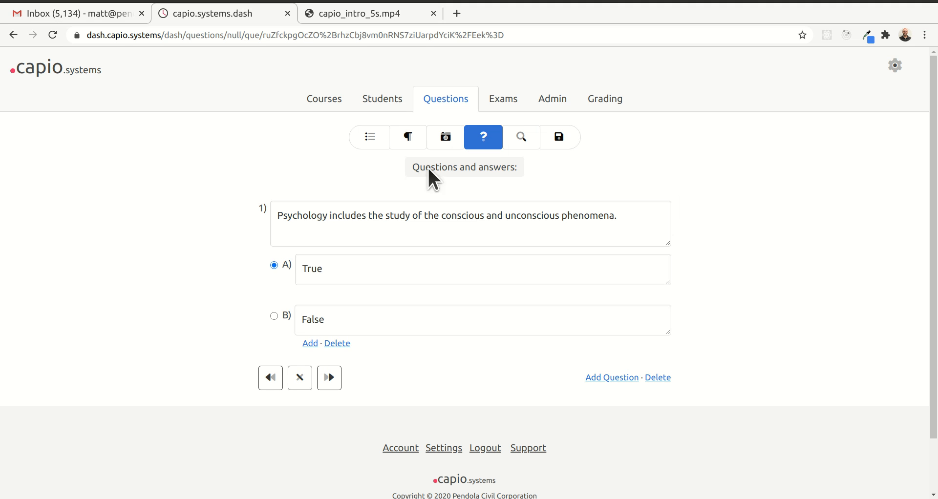
click(621, 378)
scroll(484, 391, down, 3)
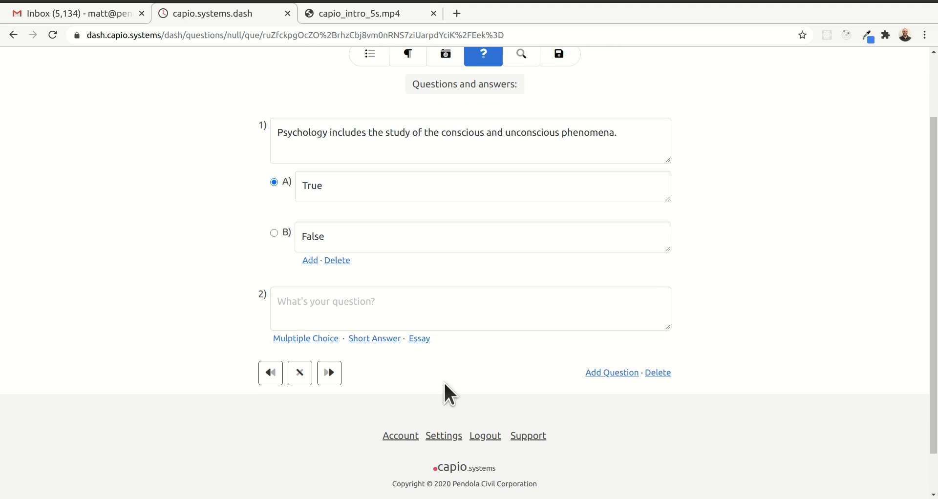
click(608, 359)
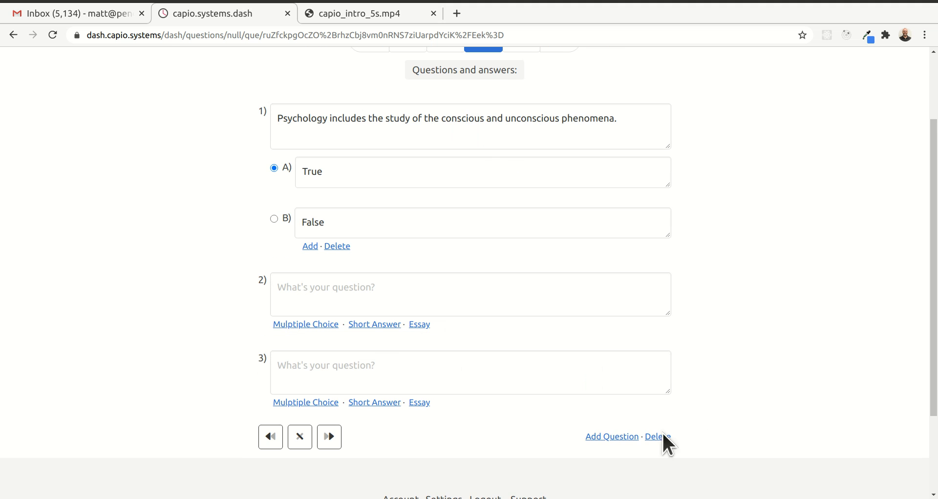
click(658, 437)
click(658, 359)
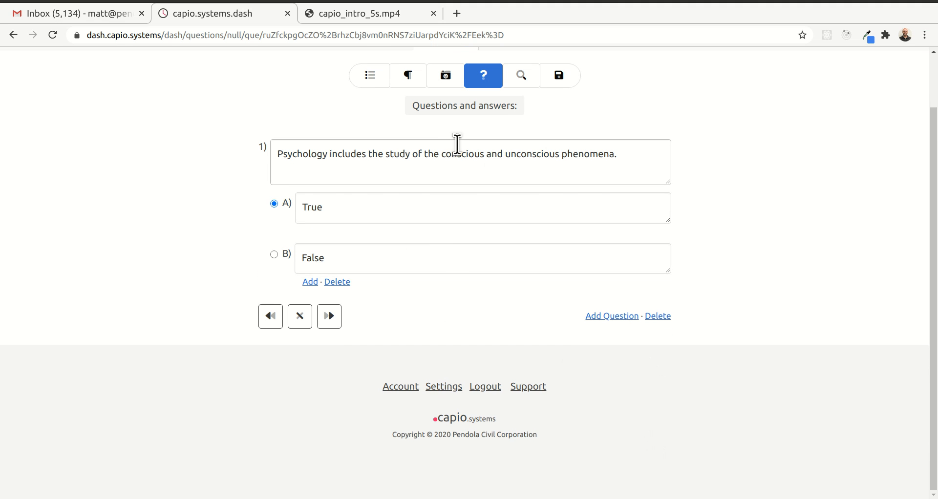
scroll(462, 155, up, 2)
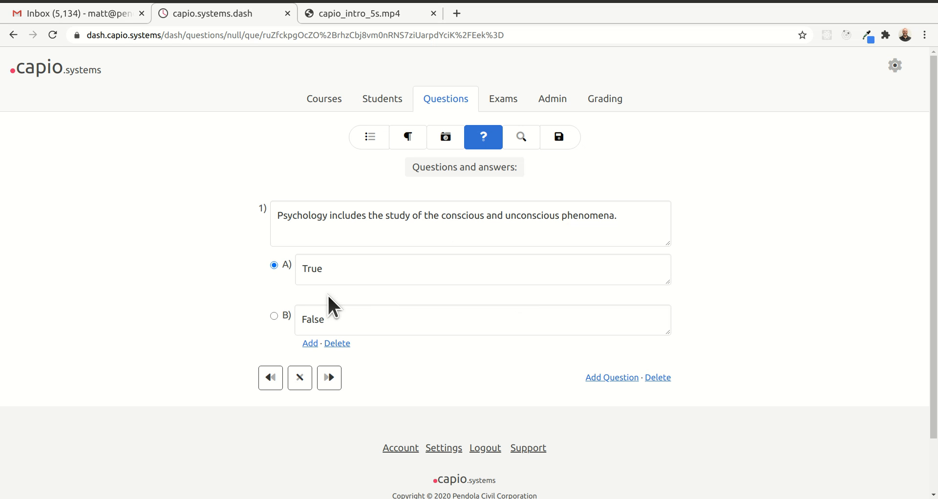
Review the question's search criteria, expand its preview to check the question and answers, and save it
click(528, 140)
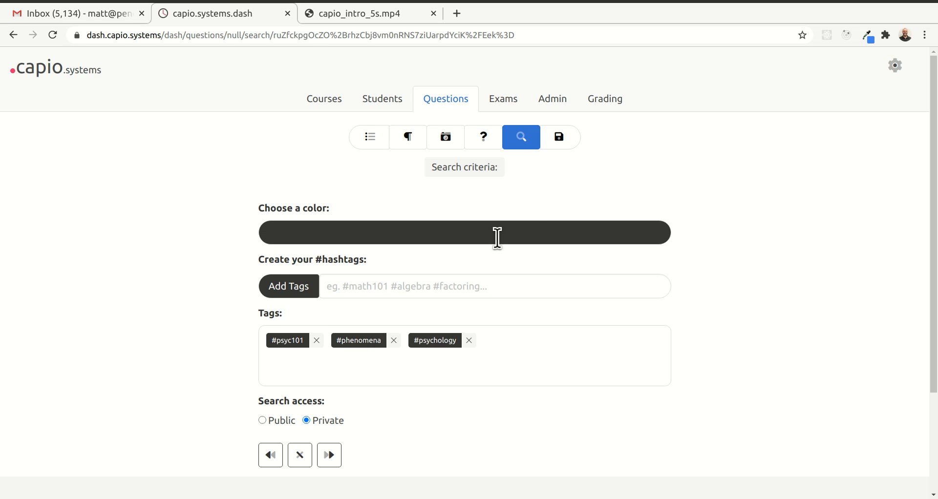
click(557, 138)
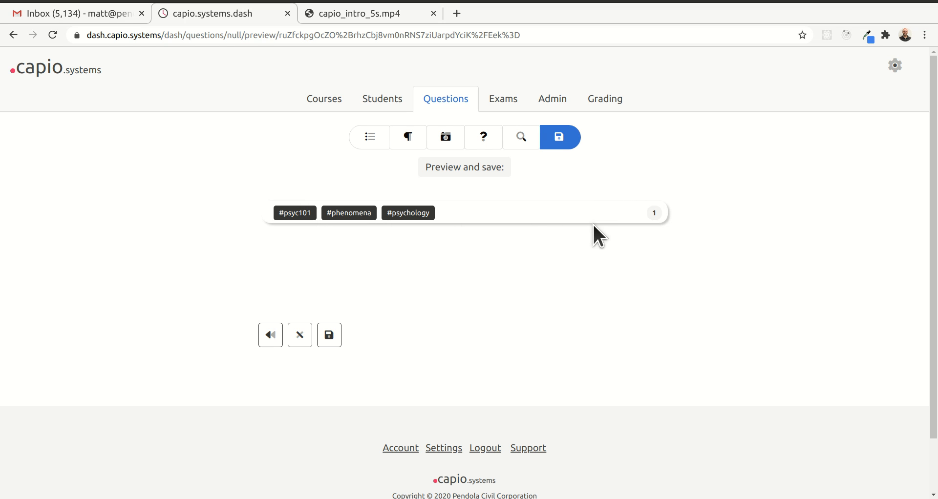
mouse_move(482, 213)
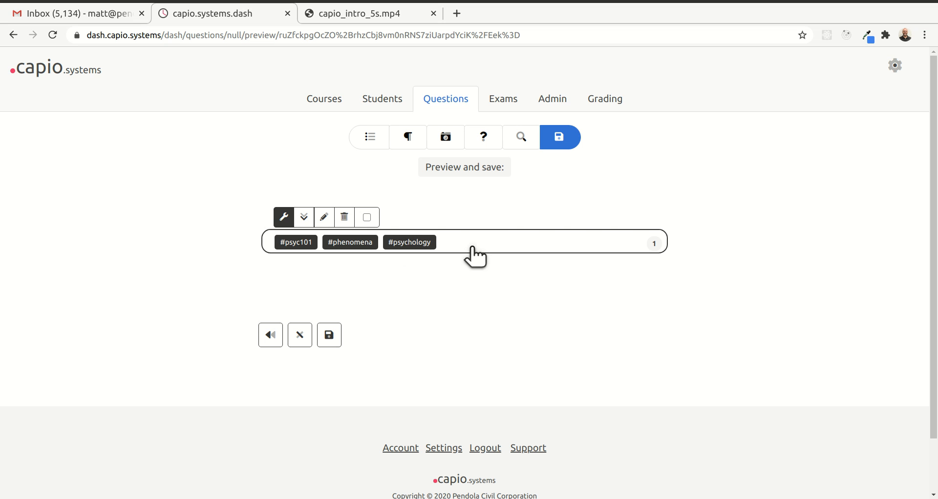
click(304, 217)
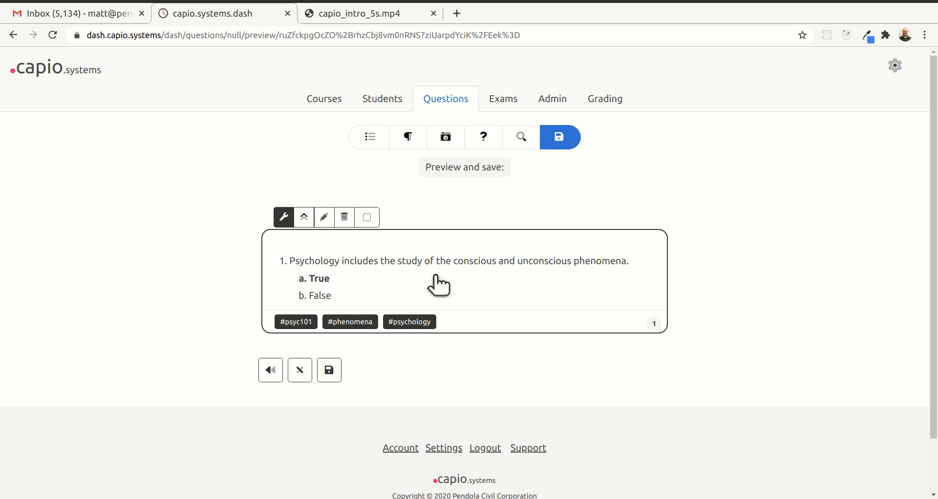
click(329, 372)
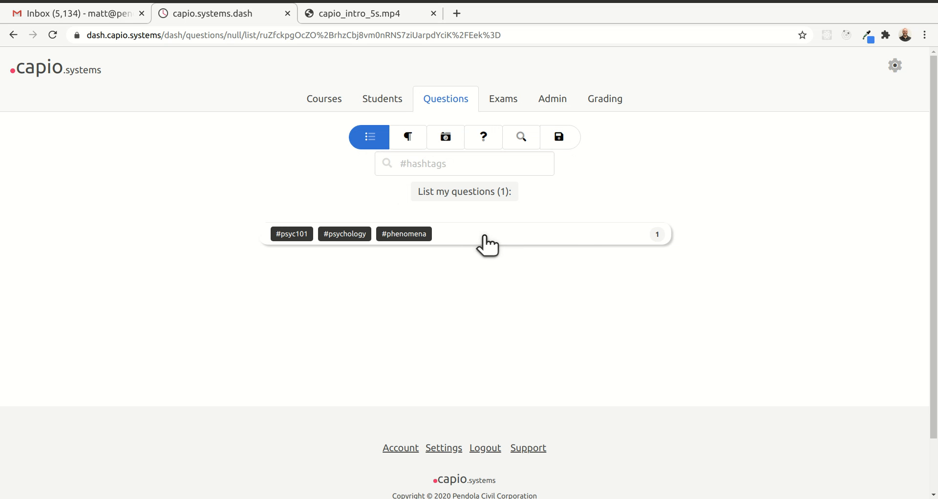
Start a new multiple-choice question with two answer options and the text "A phsychologist can be classified as which type of scientist?"
click(491, 143)
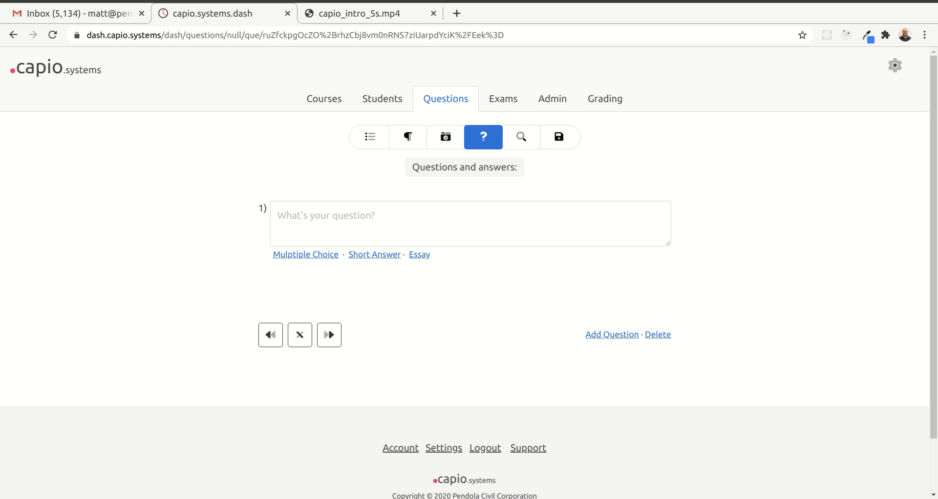
click(298, 255)
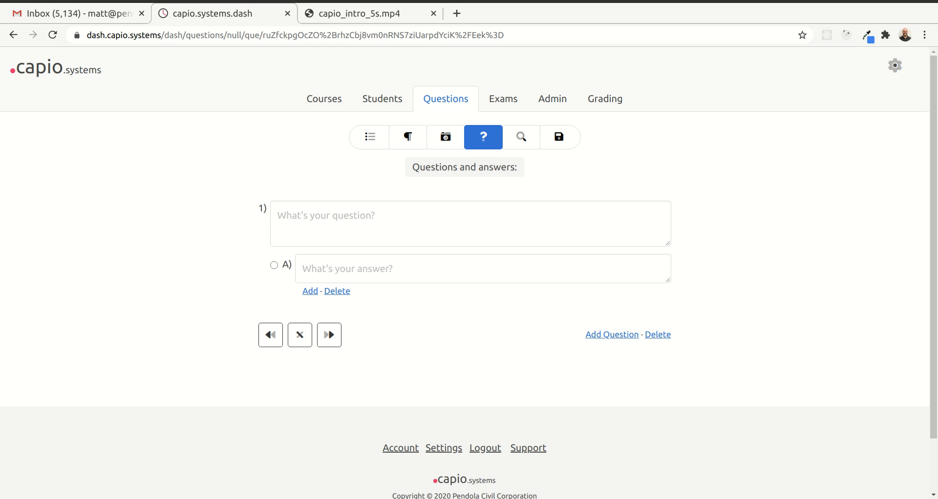
click(295, 215)
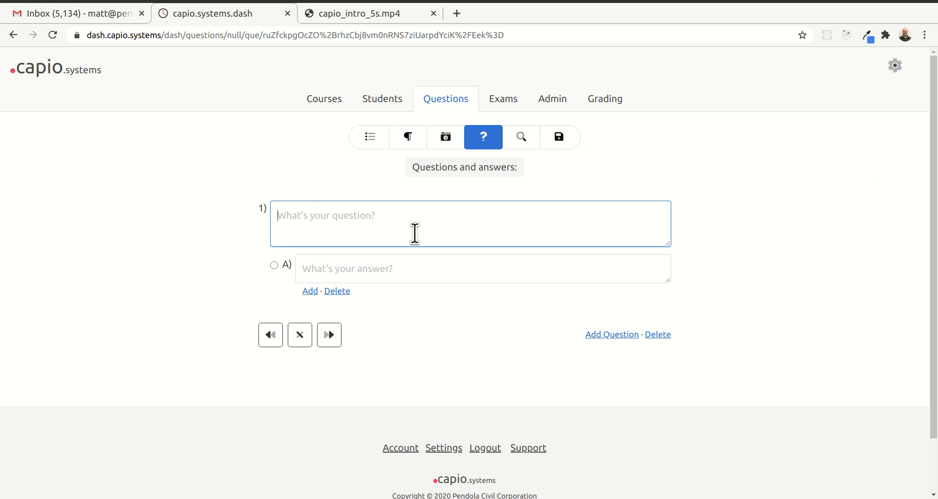
text(#psyc101 #psychology #phenomena)
click(310, 291)
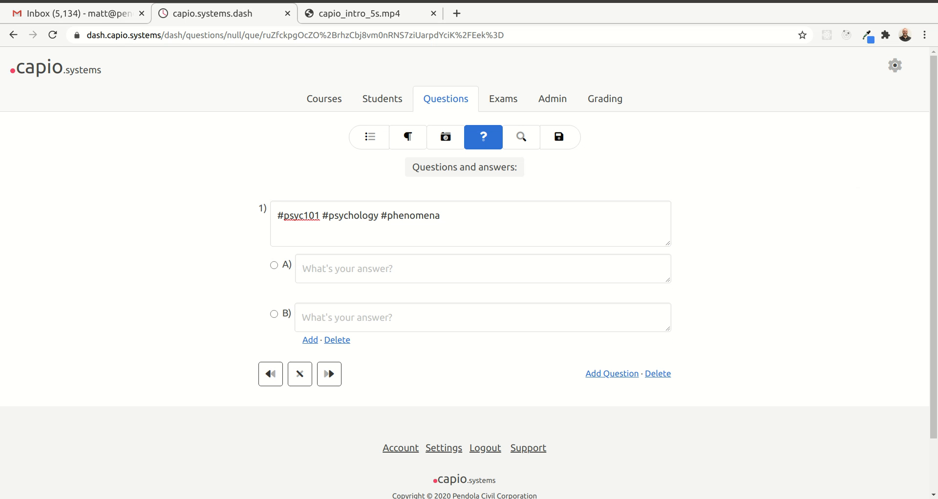
drag(446, 212, 239, 195)
text(A phsychologist can be classified as which type of scientist?)
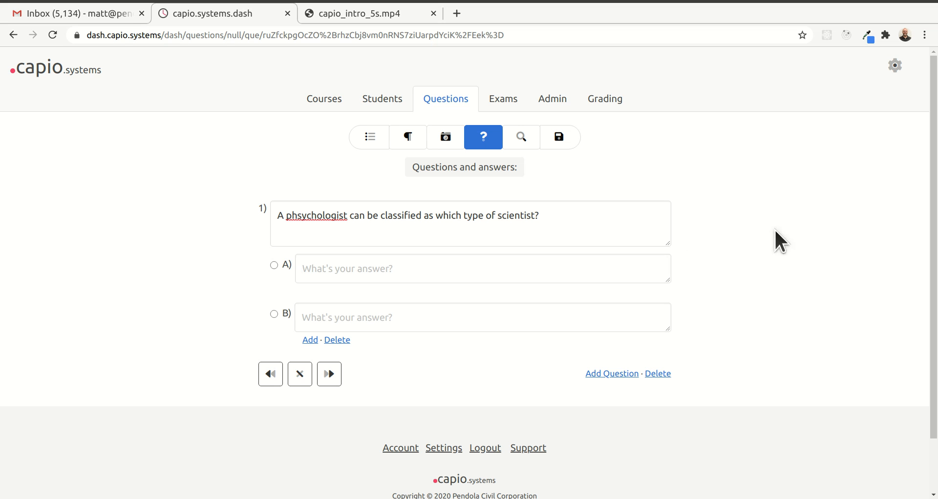
Enter "Social" as answer A and "Behavioral" as answer B
click(355, 271)
text(Social)
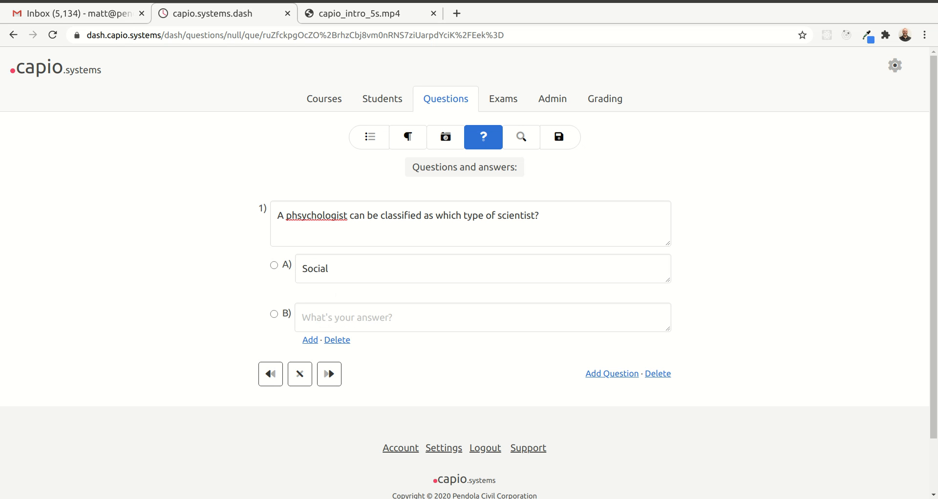
click(335, 314)
text(Behavioral)
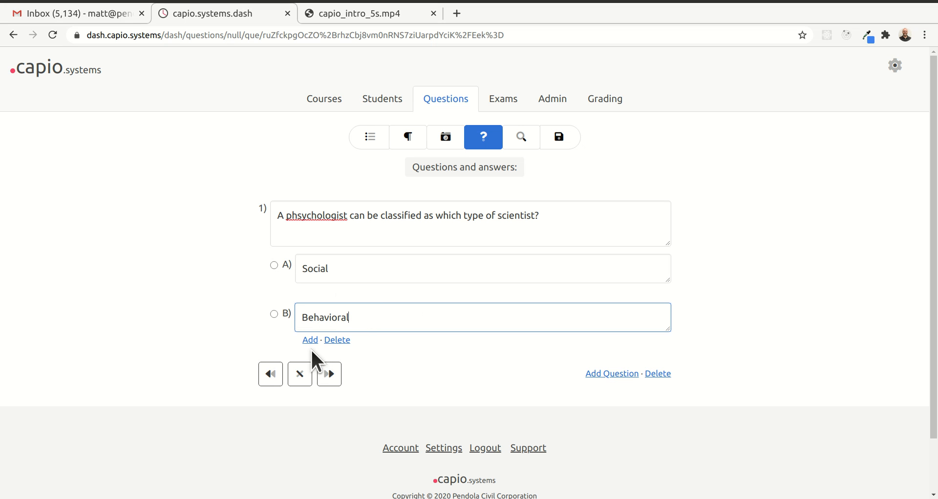
Add answer C "Cognitive" and answer D "a, b, or c", and mark D as the correct answer
click(310, 340)
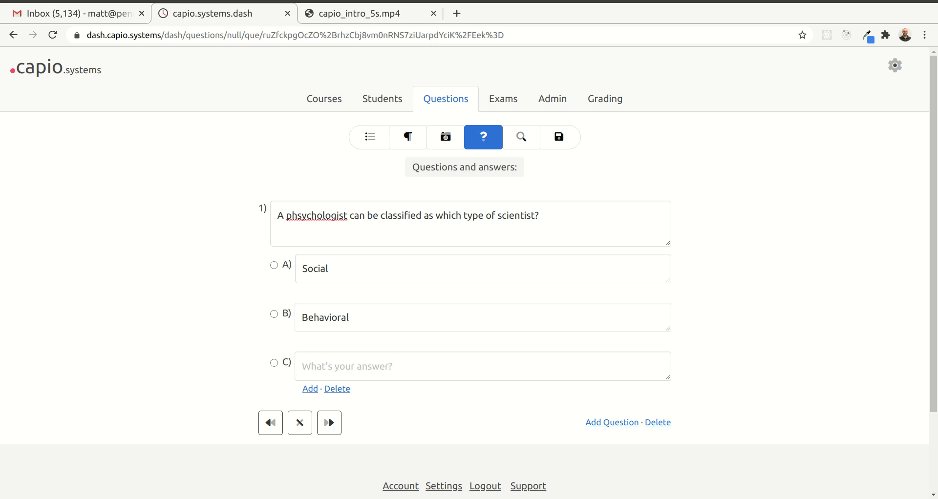
click(315, 367)
text(Cognitive)
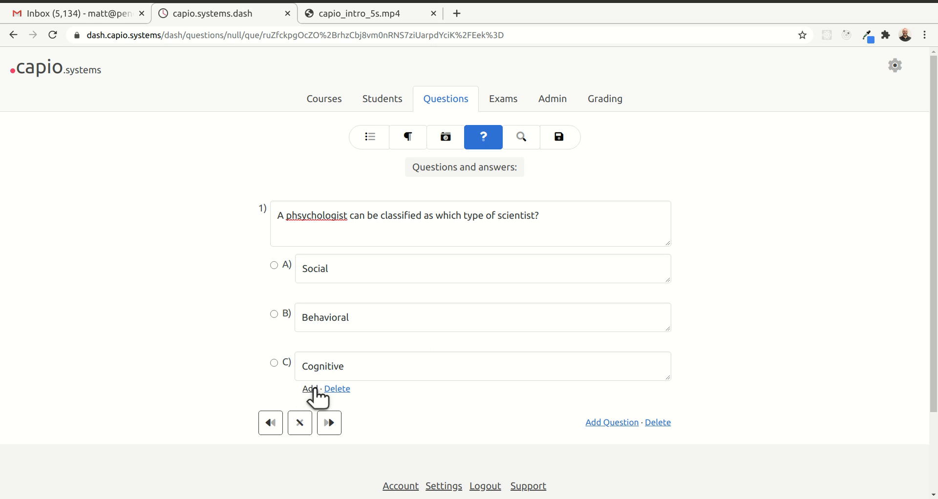
click(310, 389)
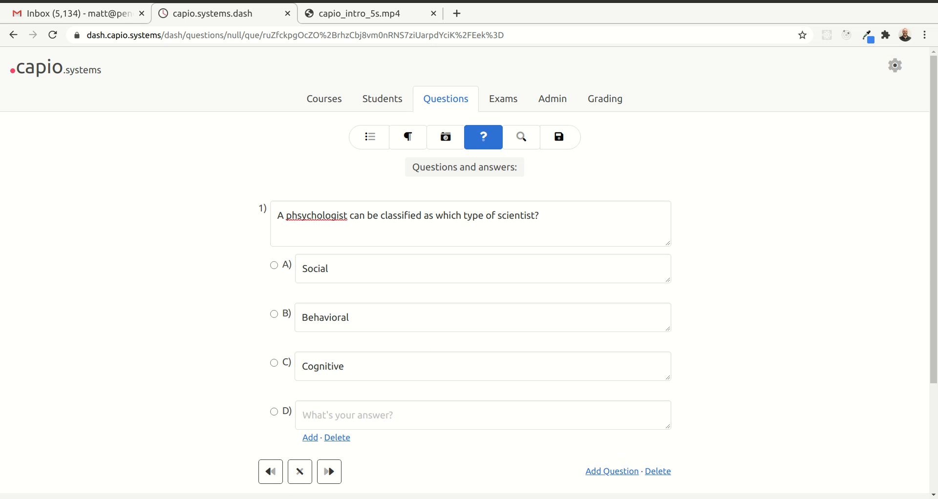
click(339, 413)
text(a, b, or c)
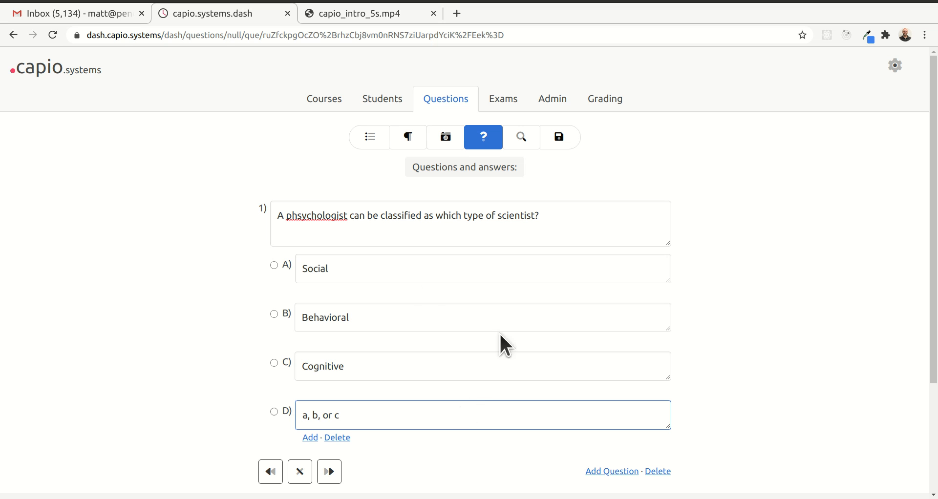
click(274, 412)
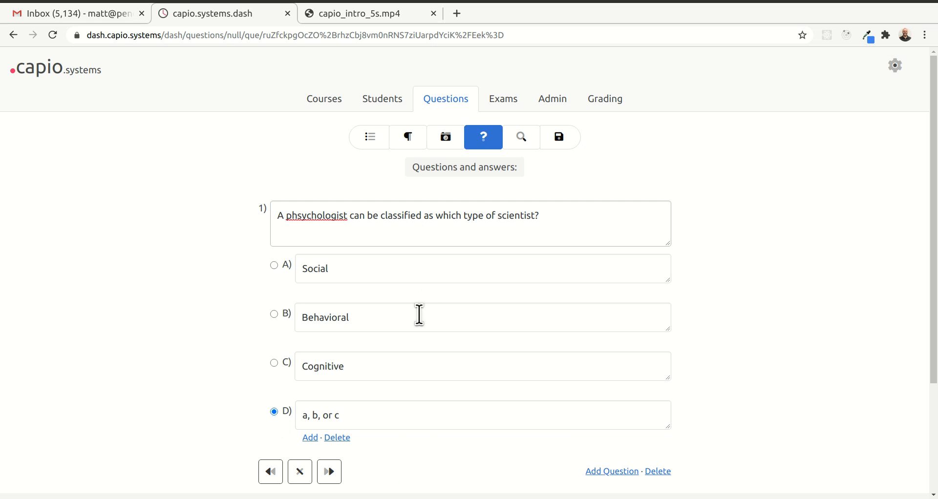
Correct the misspelled word in the question text to "psychologist"
click(305, 219)
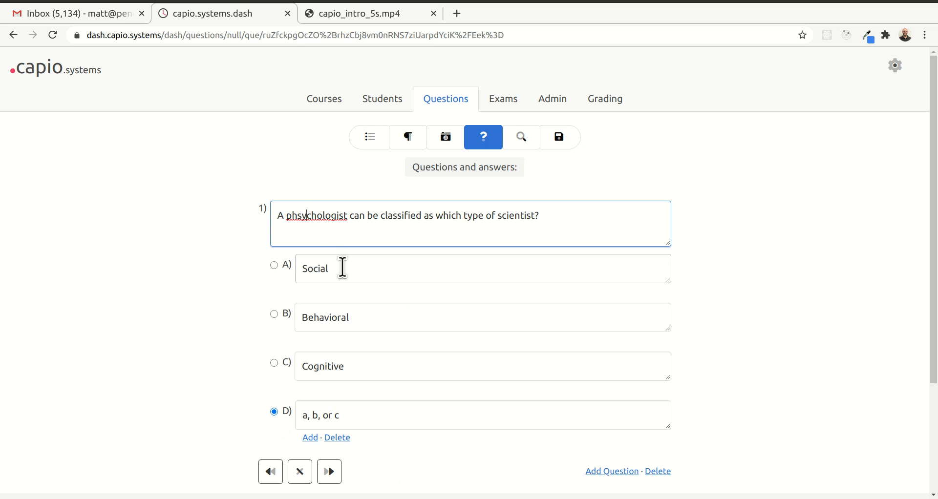
key(BackSpace)
click(213, 332)
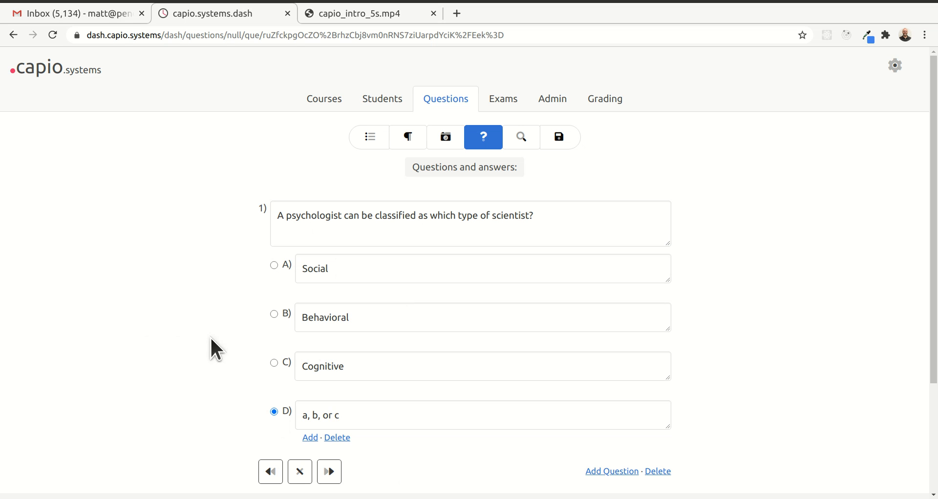
In the new question's search criteria, choose the black color and add the tags #psyc101 #psychology #classification
click(330, 472)
click(459, 233)
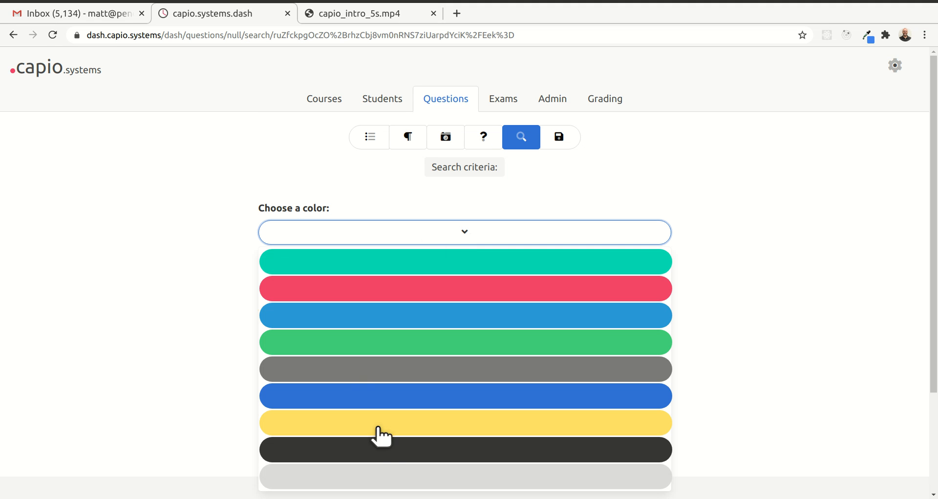
click(386, 449)
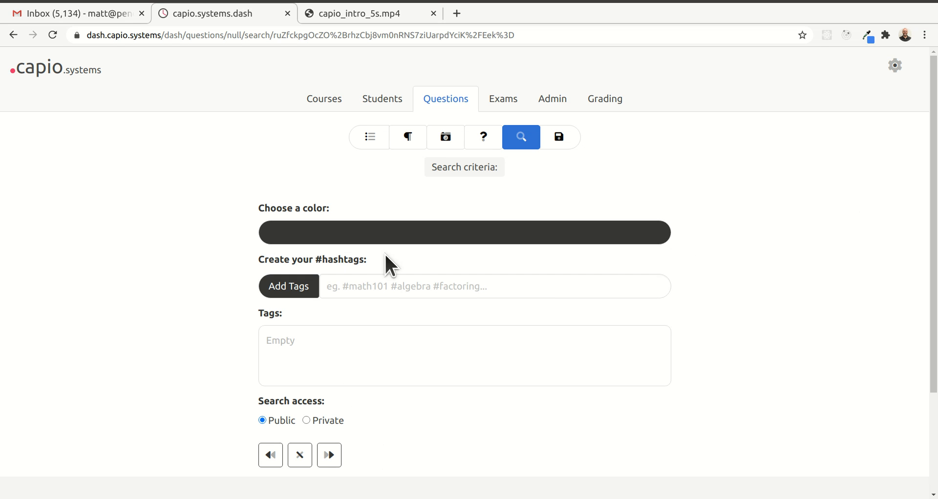
click(386, 286)
text(#psyc101 #psychology #classification)
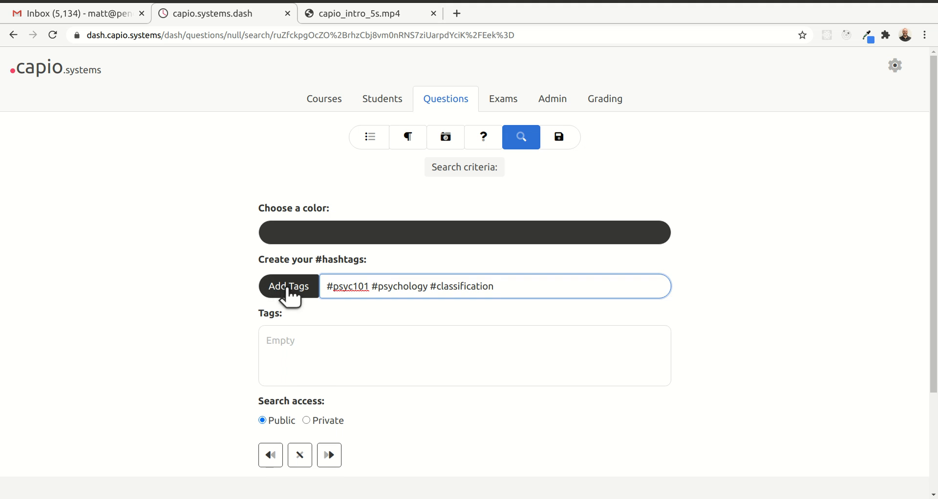
click(286, 288)
Expand the preview of the multiple-choice question to check its answers and tags, and save it
click(330, 456)
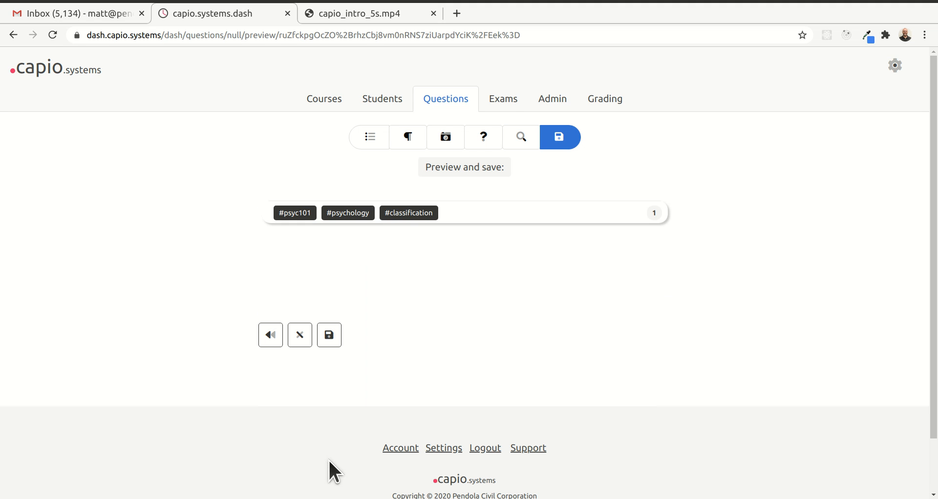
click(304, 217)
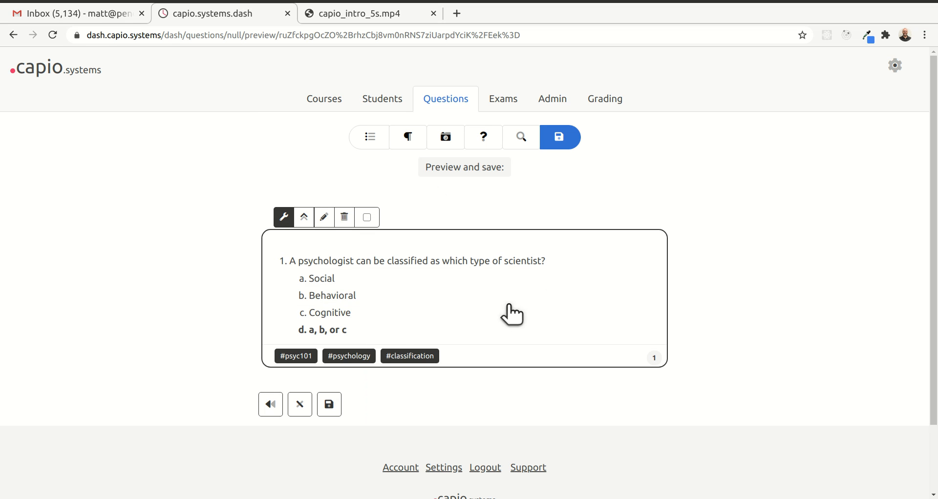
click(332, 408)
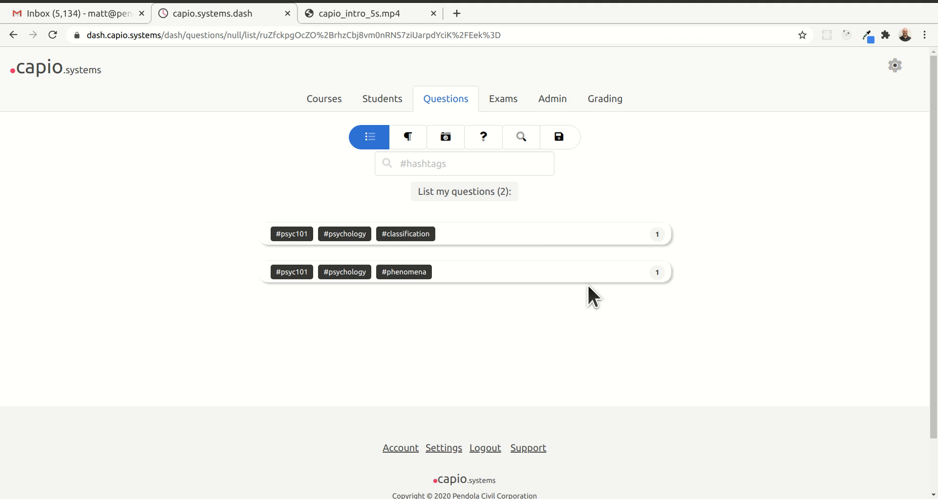
Expand both the classification and the phenomena question in the question list to show their full content
click(481, 235)
click(301, 238)
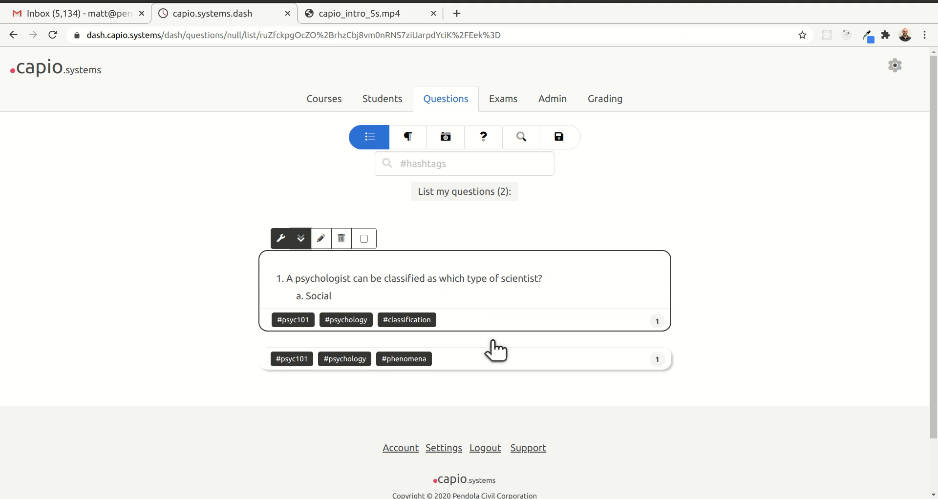
click(391, 425)
click(301, 415)
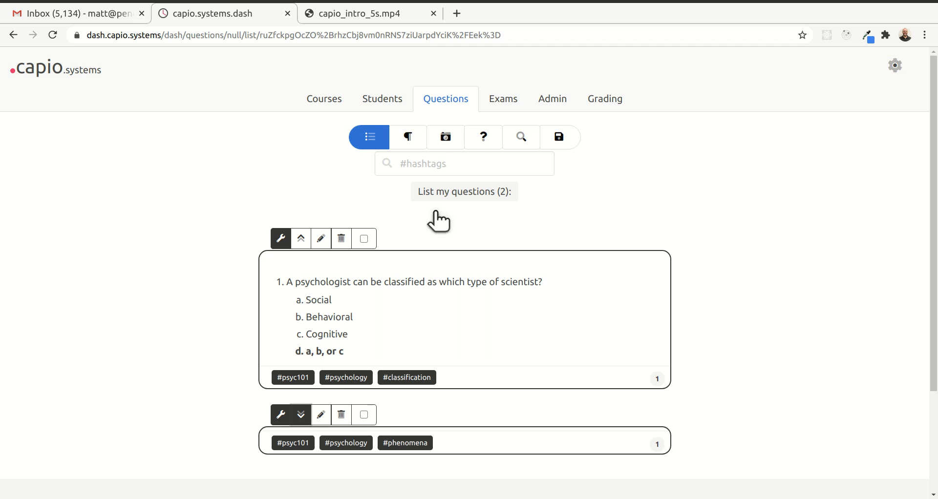
scroll(445, 210, down, 3)
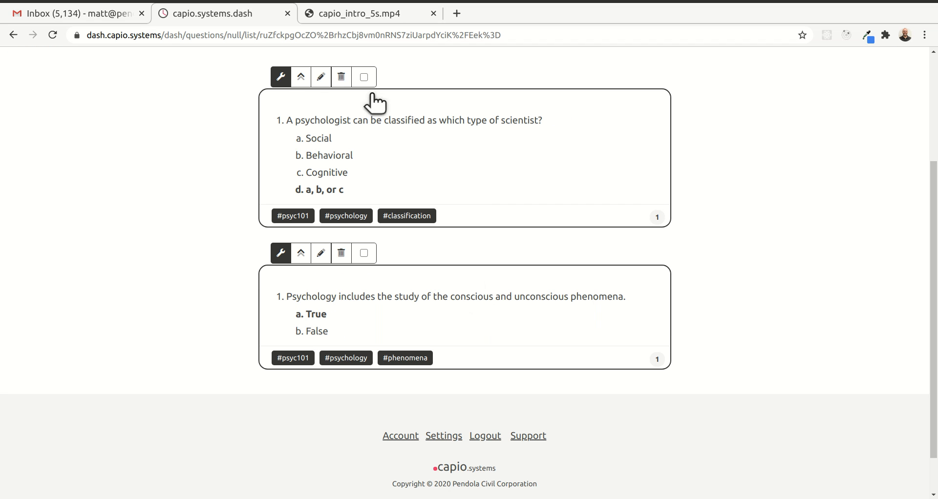
Select both psychology questions in the question list
click(364, 77)
click(364, 253)
scroll(565, 335, up, 2)
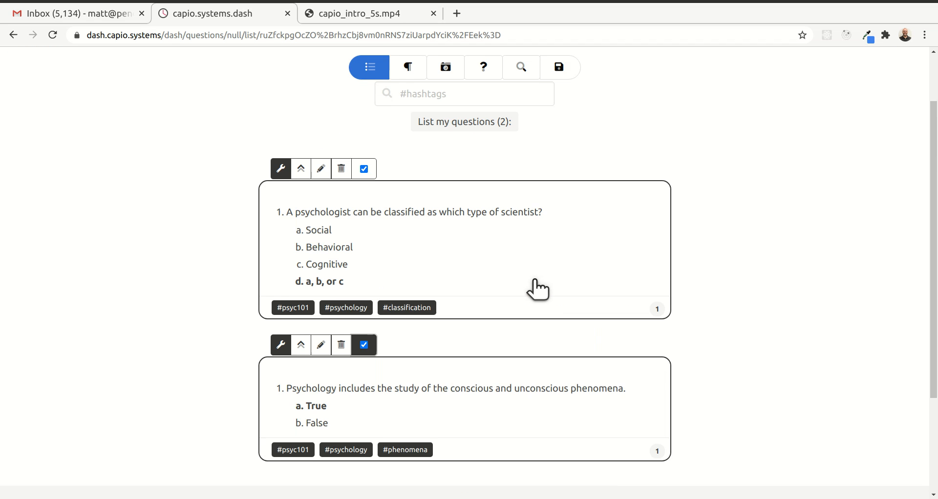
scroll(542, 274, up, 2)
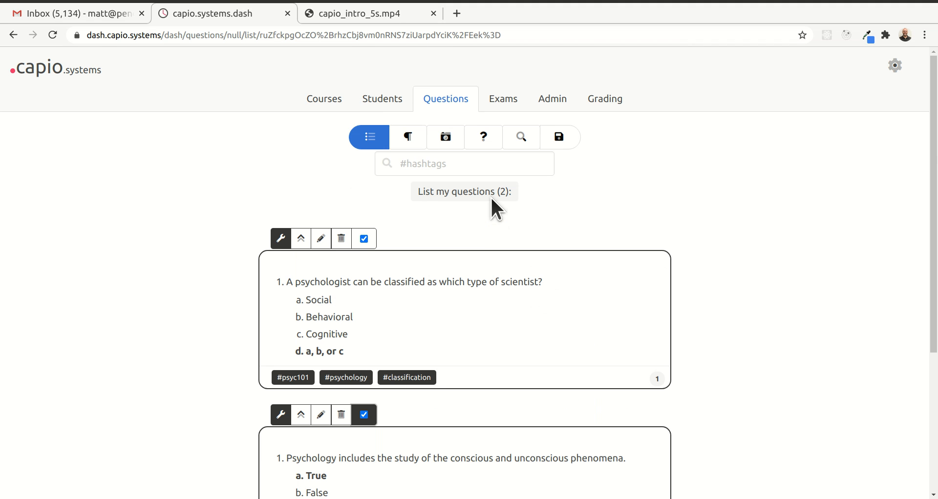
Start a new multiple-choice question and extend it to five answer fields, A to E
click(483, 138)
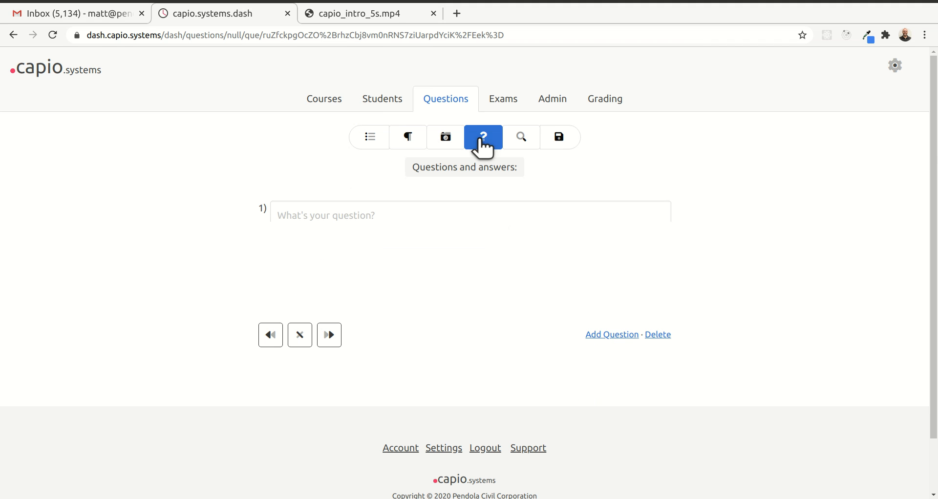
click(326, 255)
click(319, 255)
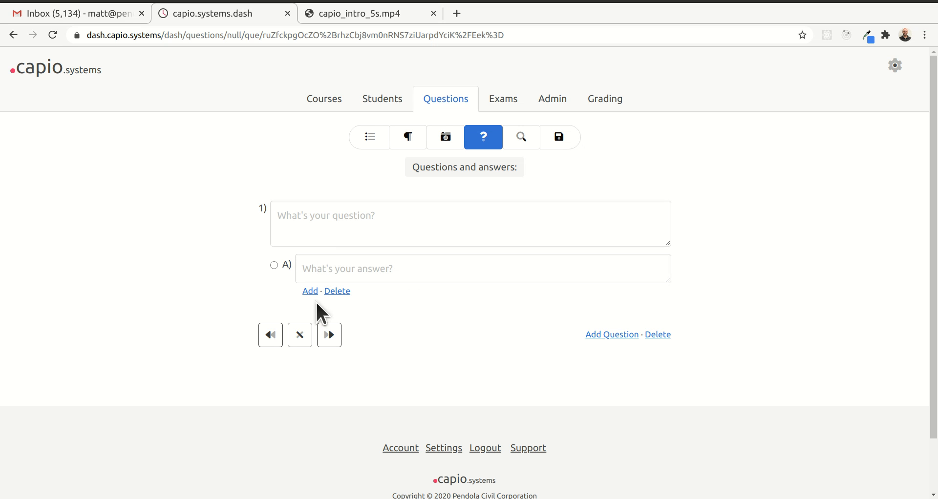
click(308, 292)
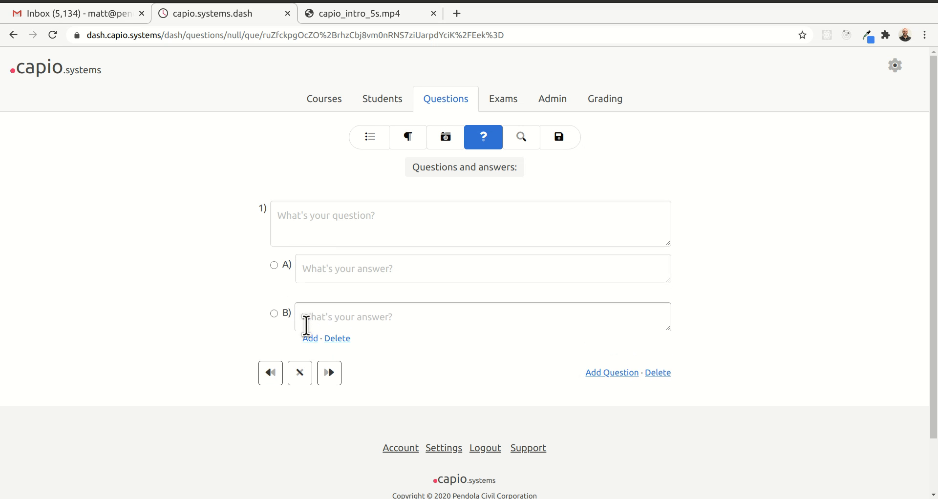
click(310, 336)
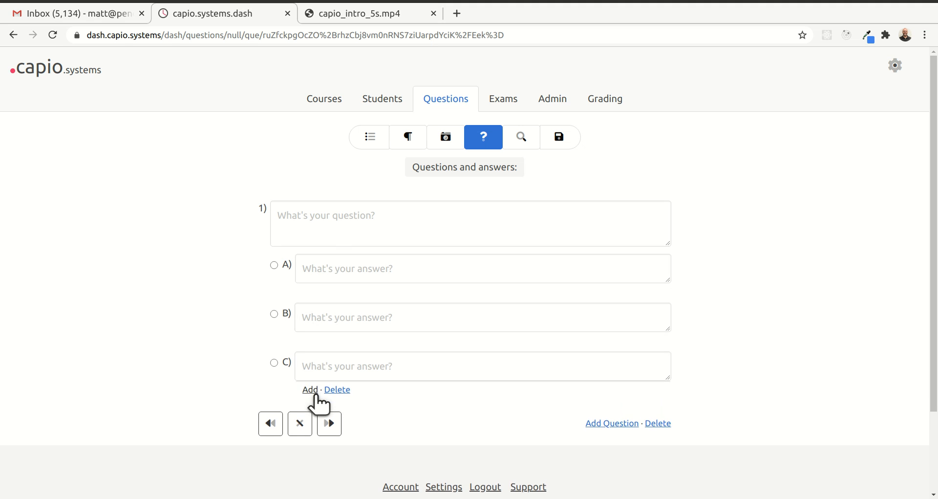
click(310, 389)
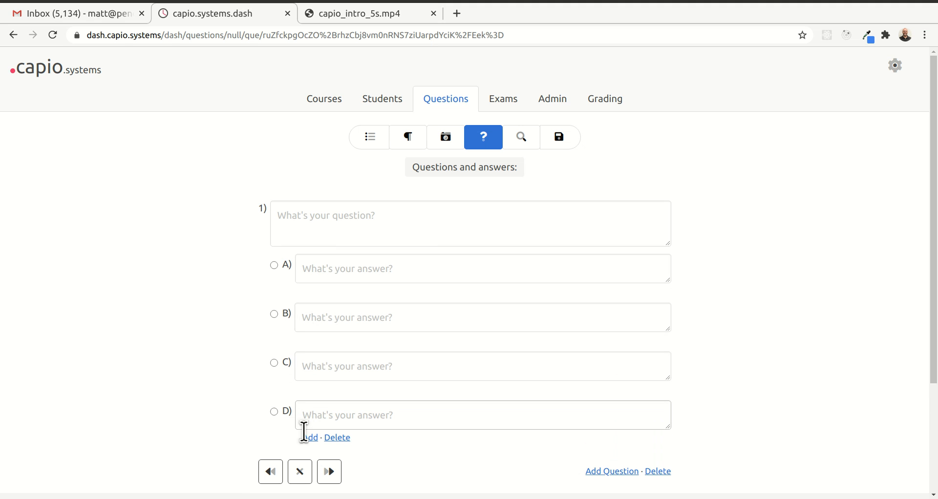
click(310, 437)
scroll(565, 321, down, 3)
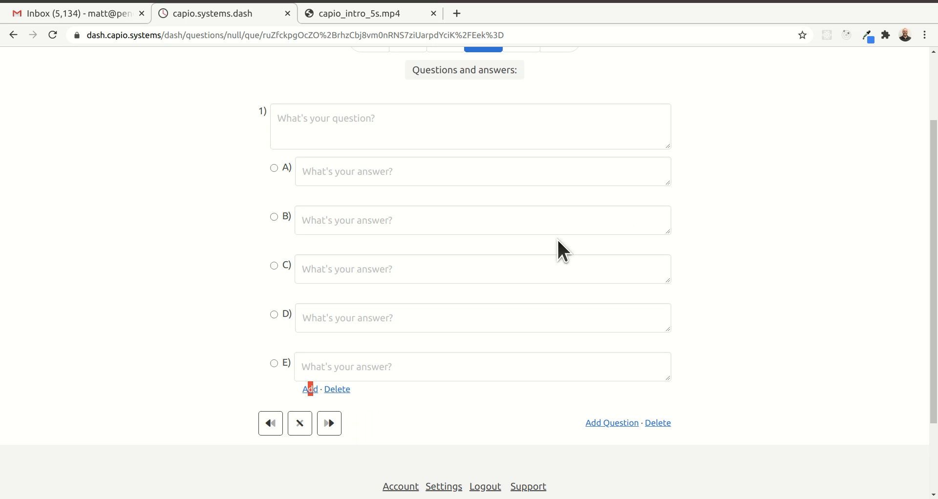
Enter the question "Which of the following mental processes are not traditionally explored by psychologists?" with Telepathy as answer A
click(346, 126)
text(Which of the following mental processes are not traditionally explored by psychologists?)
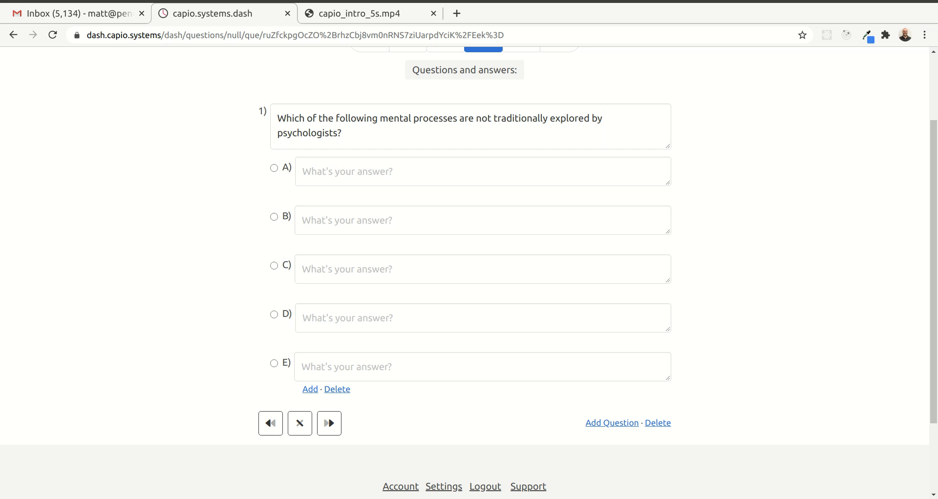
click(341, 171)
text(Telepathy)
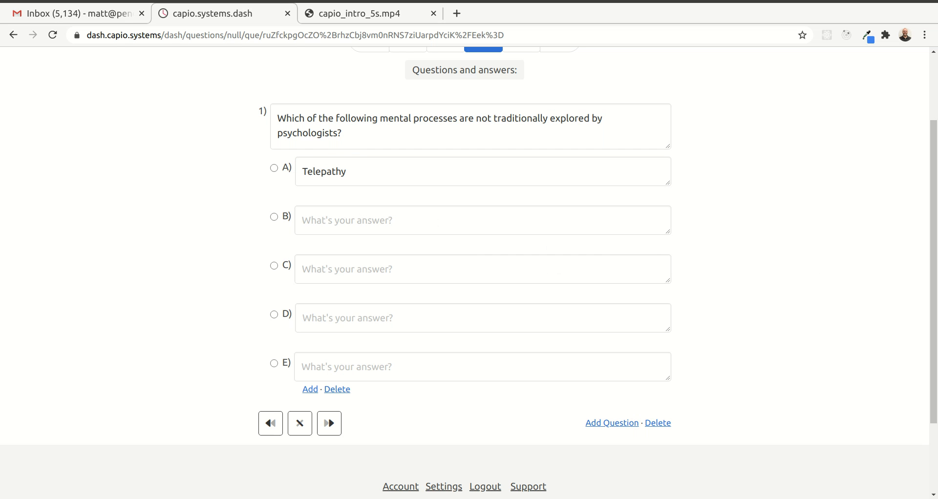
Fill answers B to E with Perception, Cognition, Attention and Emotion, and mark Telepathy as the correct answer
click(333, 218)
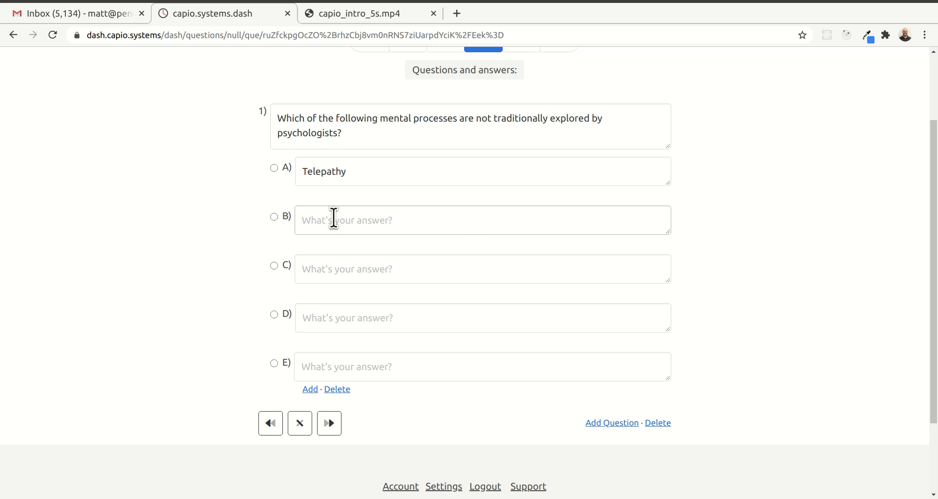
text(Perception)
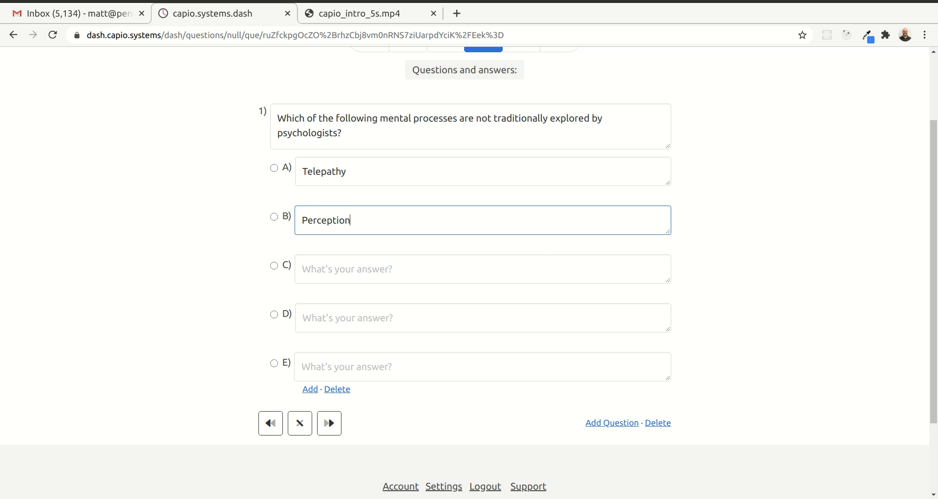
click(321, 268)
text(Cognition)
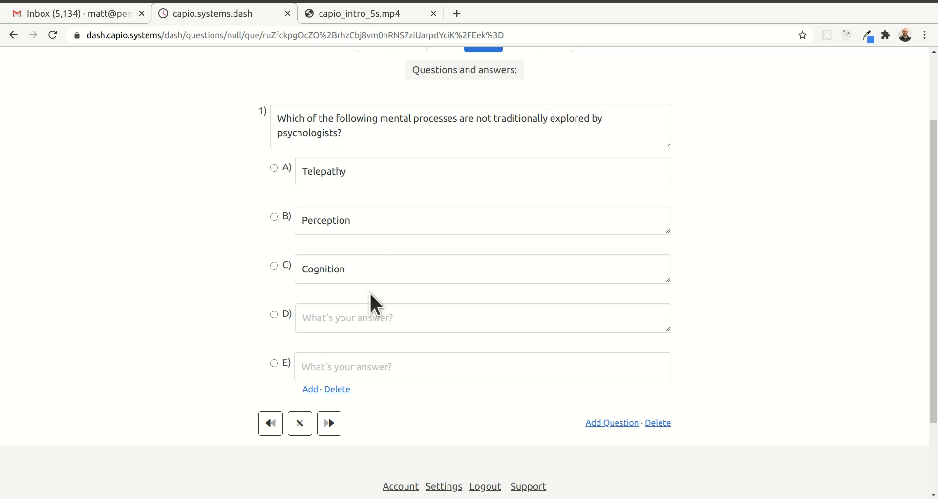
click(324, 318)
text(Attention)
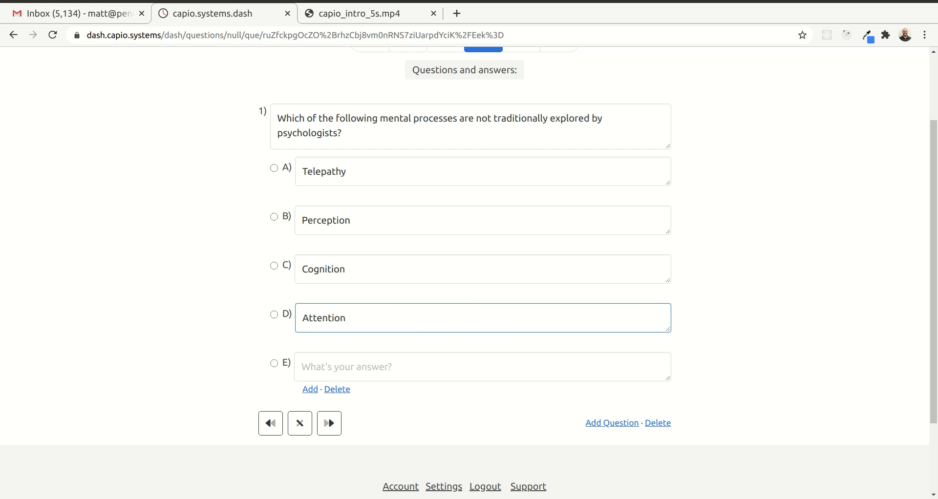
click(324, 373)
text(Emotion)
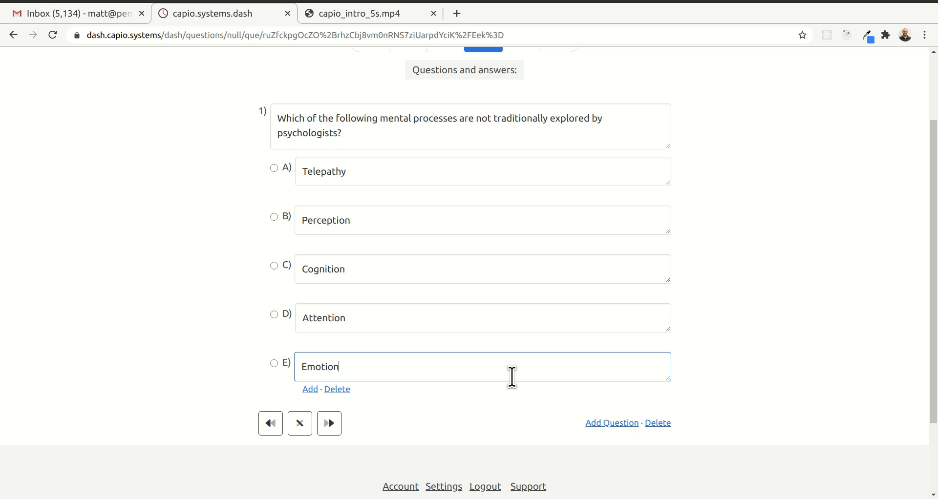
click(274, 169)
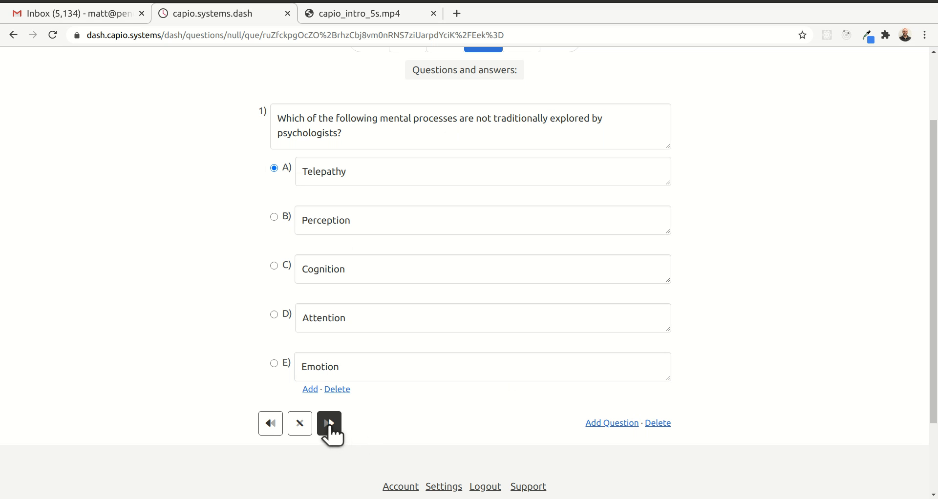
In the question's search criteria, choose the black color and add the tags #psyc101 #psychology #MentalProcesses
click(329, 425)
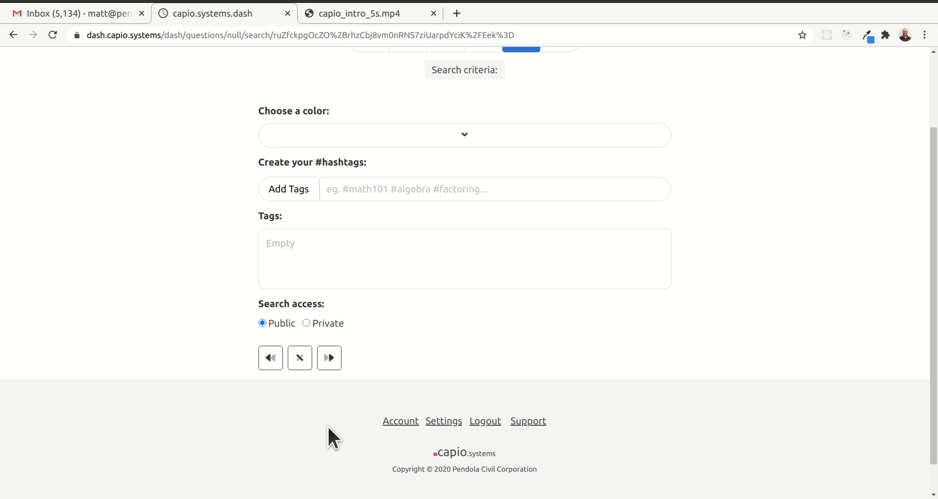
click(463, 138)
click(362, 352)
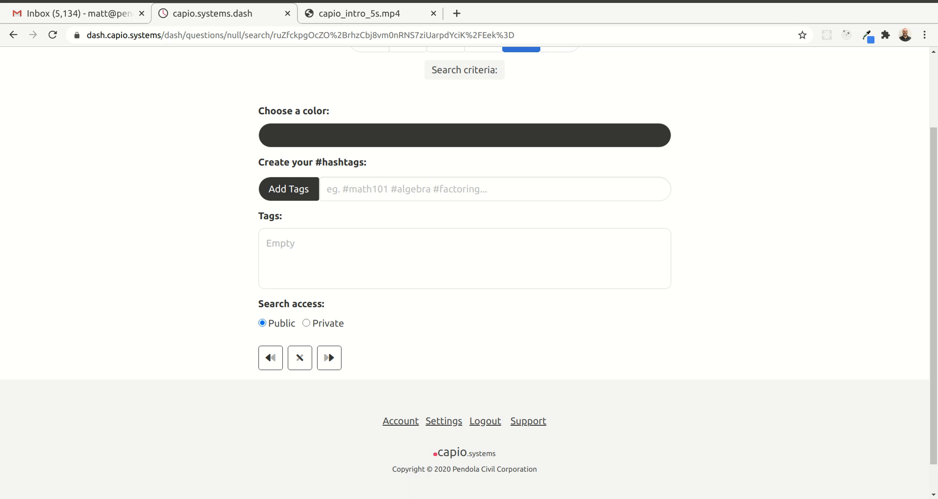
click(346, 185)
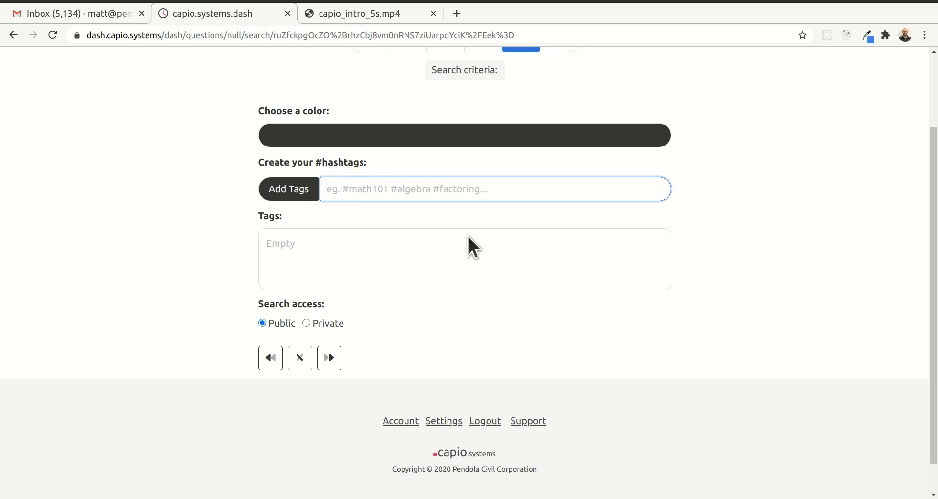
text(#psyc101 #psychology #MentalProcesses)
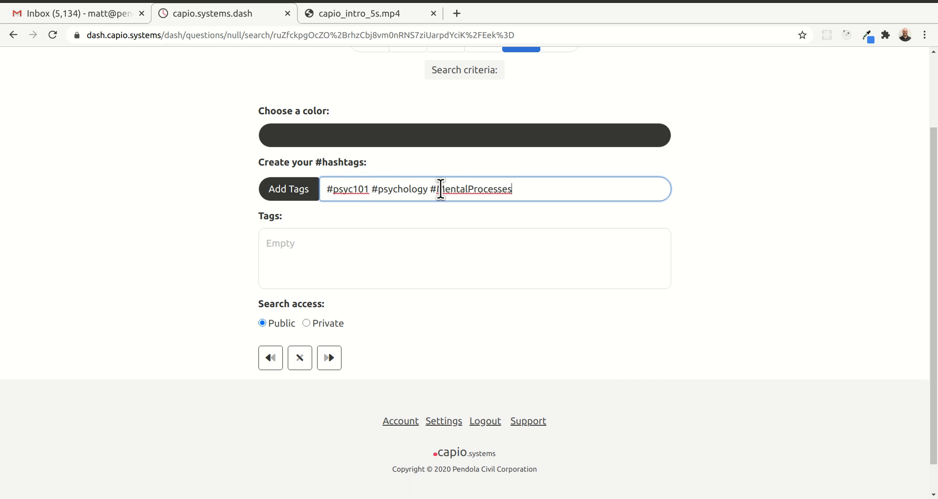
click(288, 194)
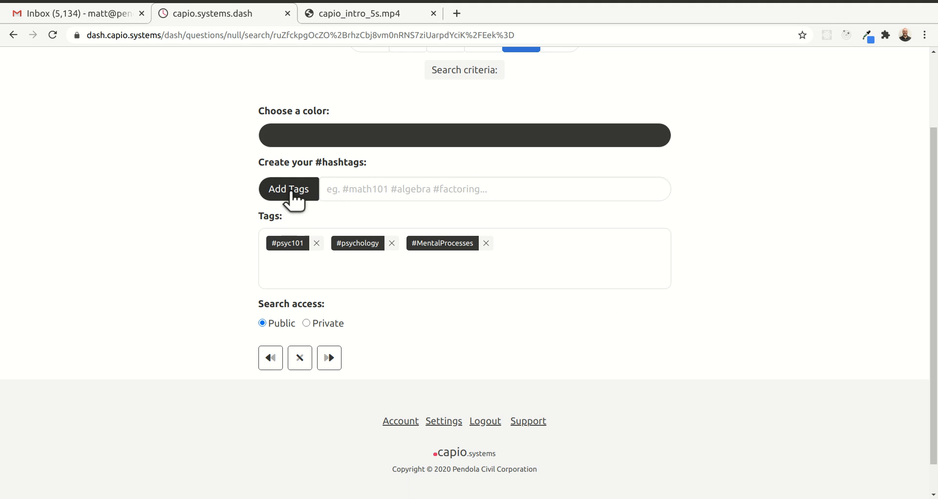
Expand the preview of the mental processes question to check its answers and tags, and save it
click(329, 358)
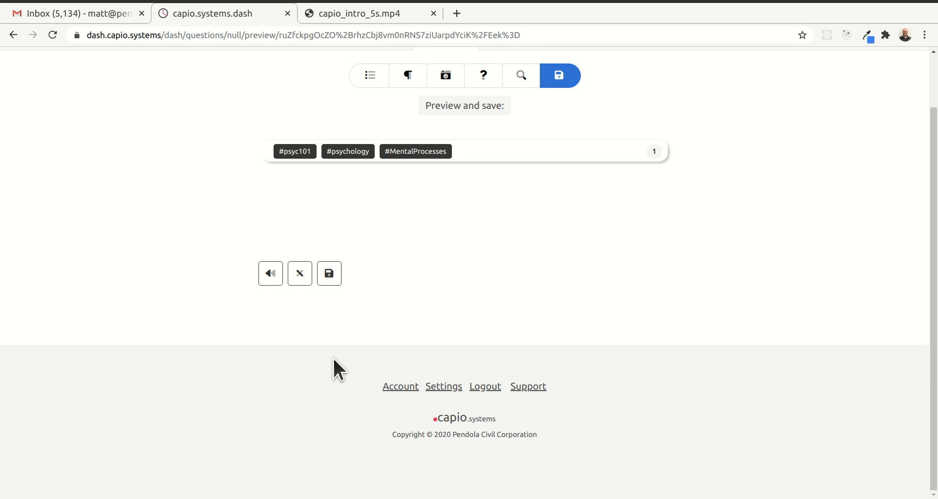
click(490, 151)
click(304, 155)
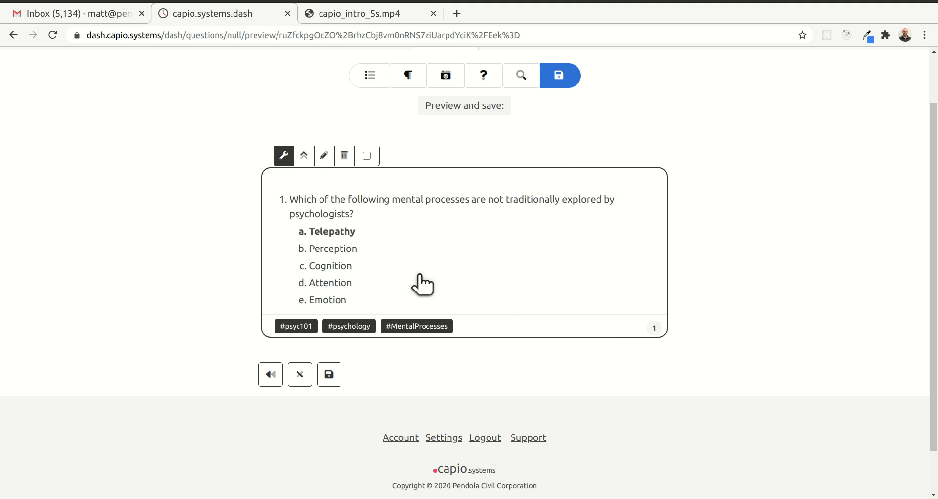
click(330, 379)
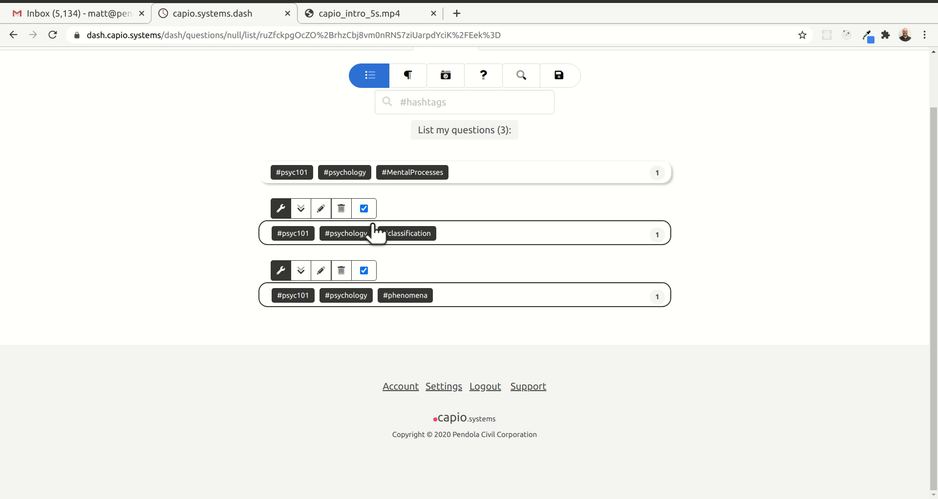
Deselect the classification and phenomena questions, and expand and collapse the #MentalProcesses question in the list to review its content
click(367, 247)
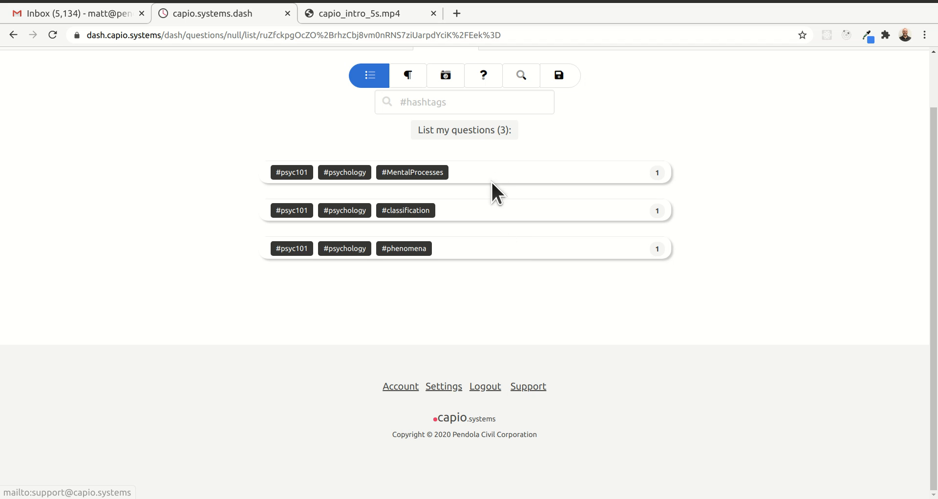
click(302, 179)
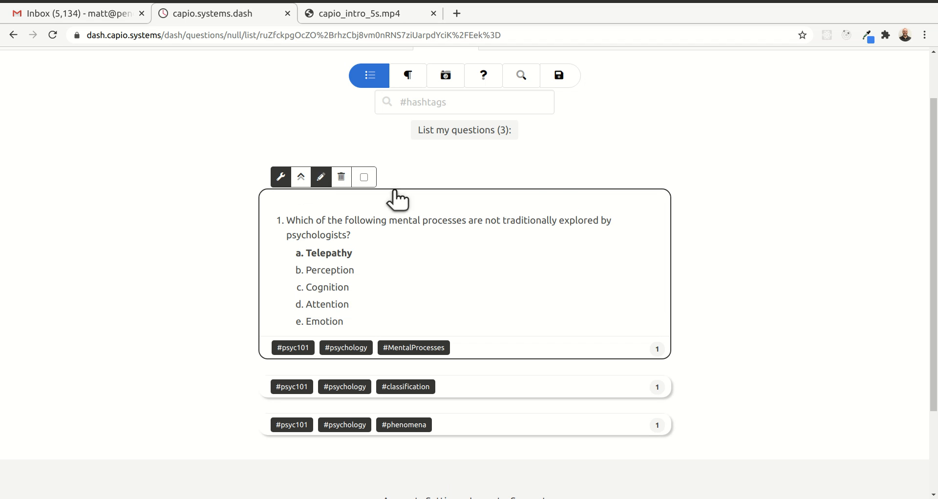
scroll(516, 230, down, 2)
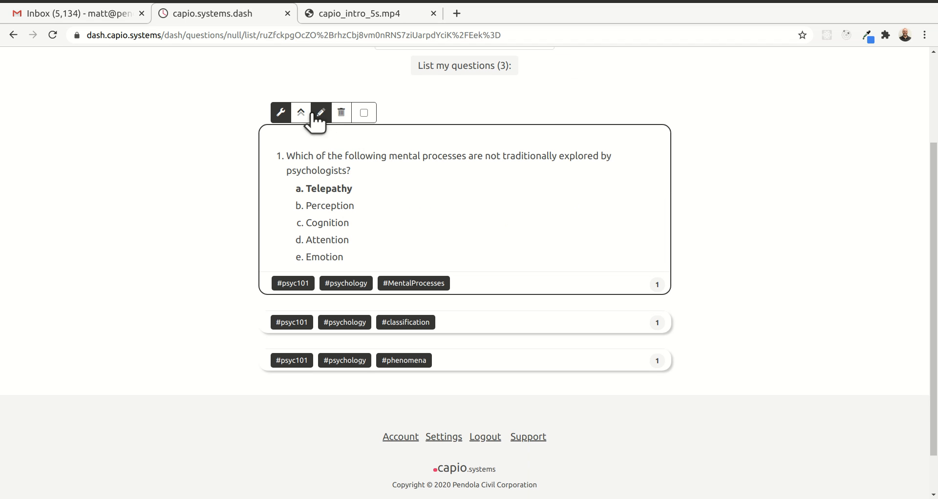
click(301, 113)
scroll(507, 294, up, 2)
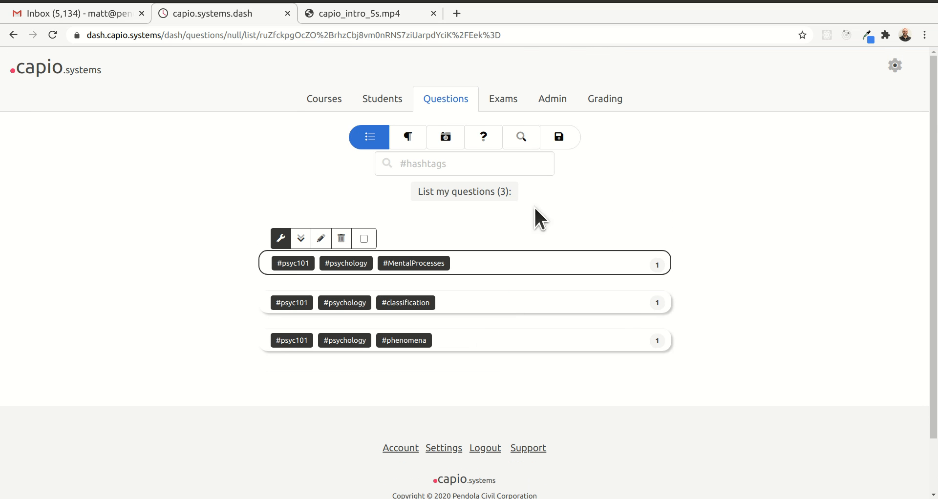
Create a new multiple-choice question "The word psychology is derived from which word root:" with three answer fields
click(485, 139)
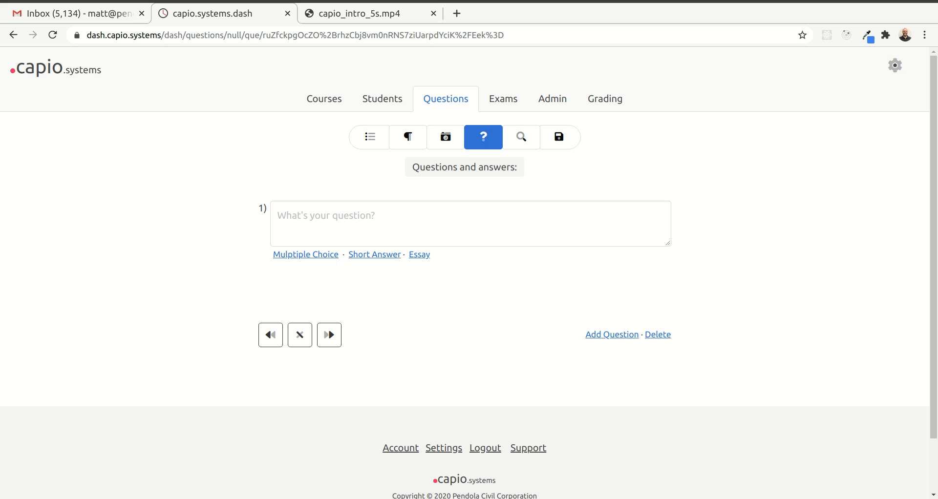
click(362, 212)
text(The word psychology is derived from which word root:)
click(316, 255)
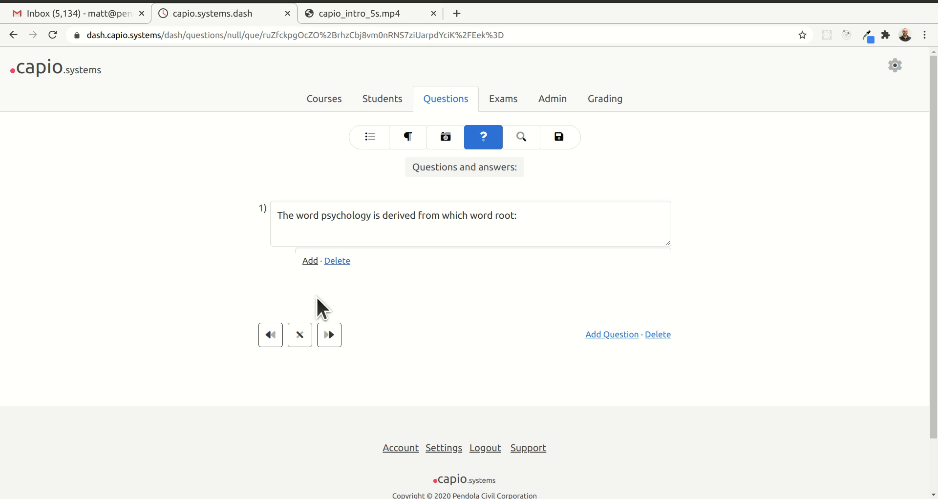
click(315, 291)
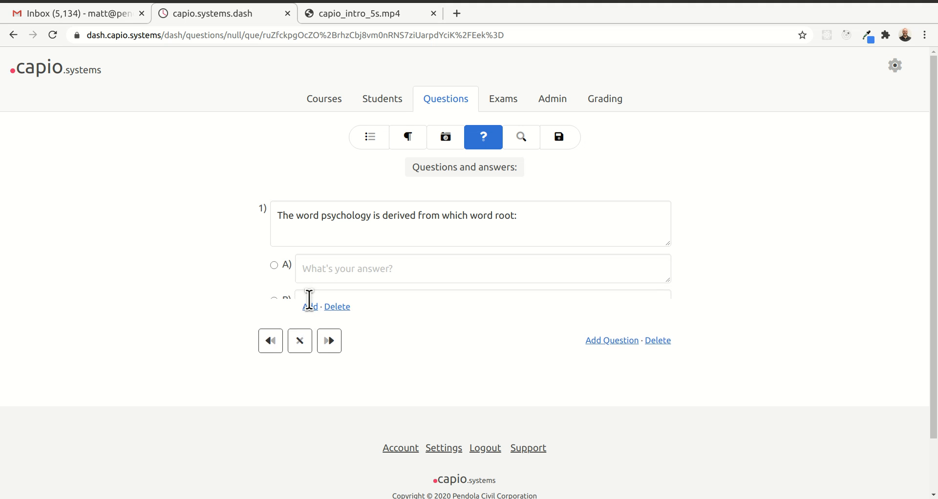
click(313, 340)
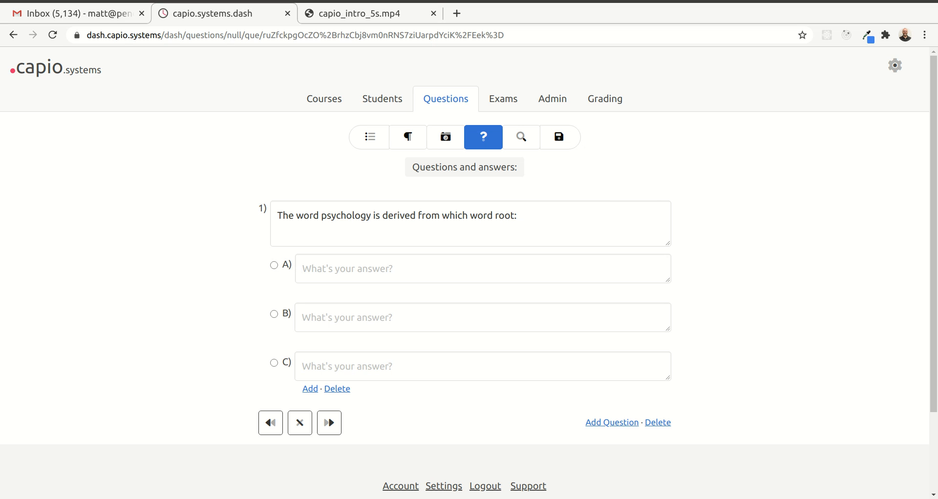
Enter Greek, Latin and Germanic as answers A to C, and mark Greek as the correct answer
click(390, 263)
text(Greek)
key(Tab)
text(latin)
key(Tab)
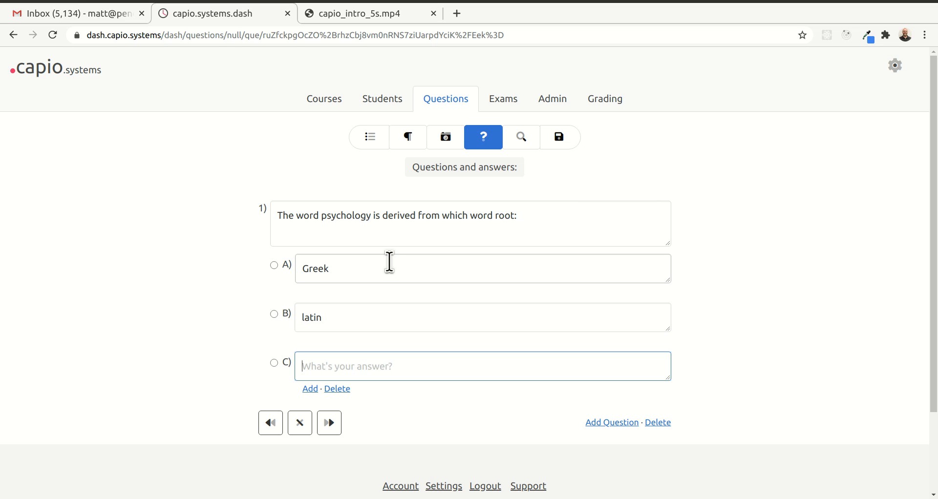
text(Germanic)
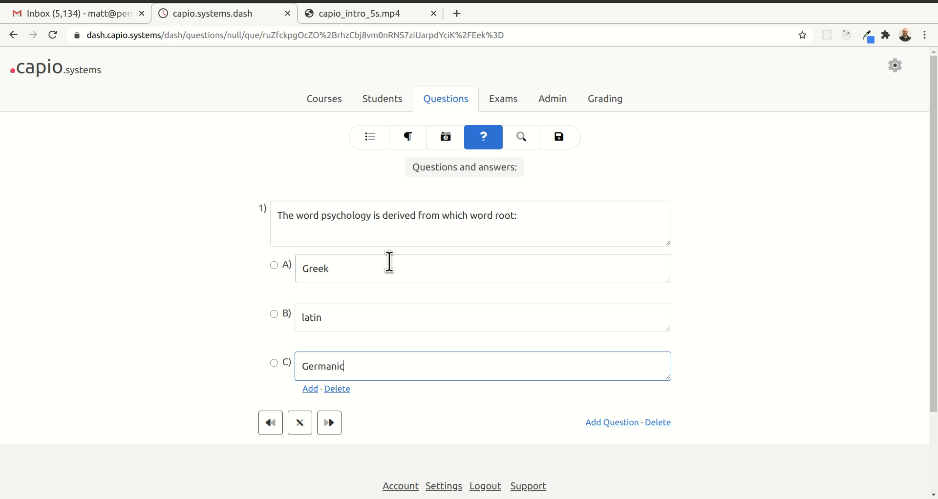
click(303, 316)
key(Delete)
text(L)
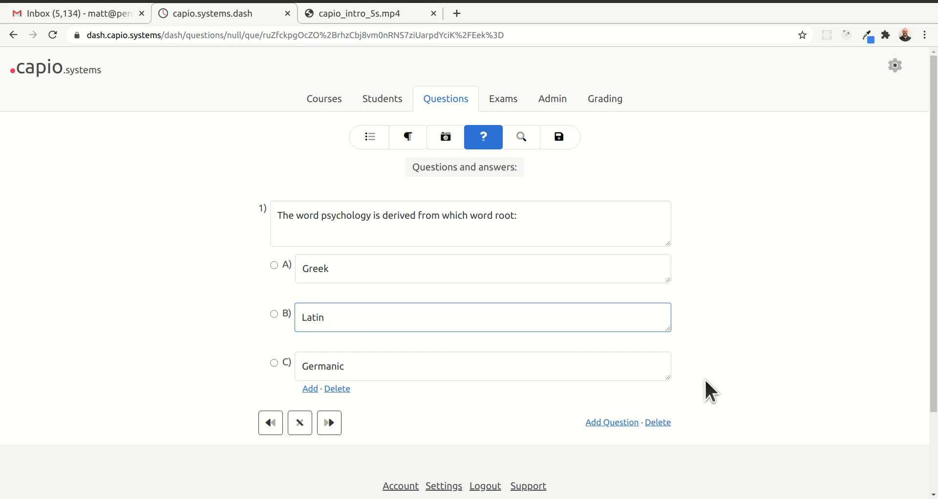
click(283, 266)
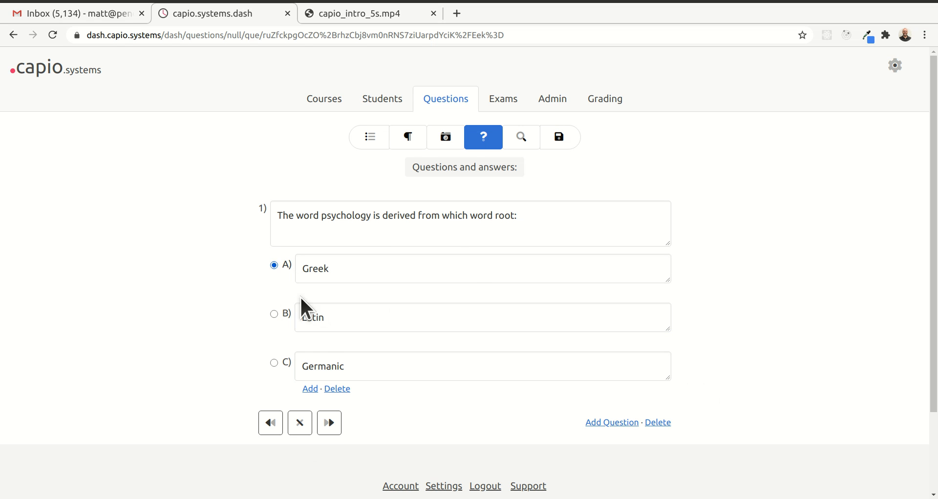
Color-code the word root question black and add the hashtags #psyc101, #psychology and #etymology
click(329, 423)
click(473, 237)
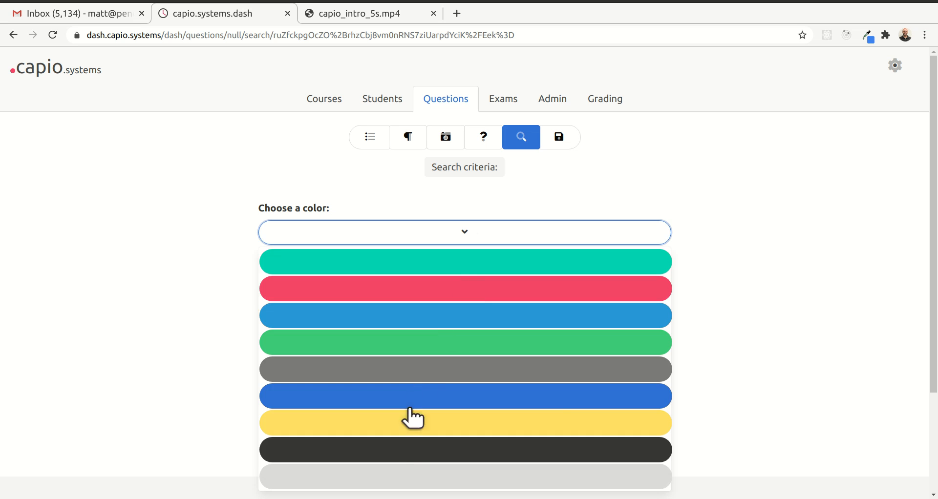
click(402, 449)
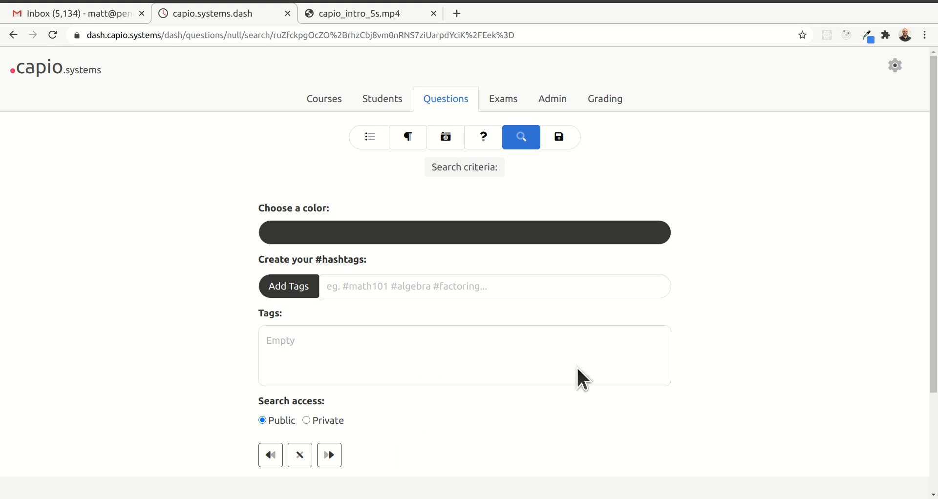
click(381, 285)
text(#psyc101 #psychology #etymology)
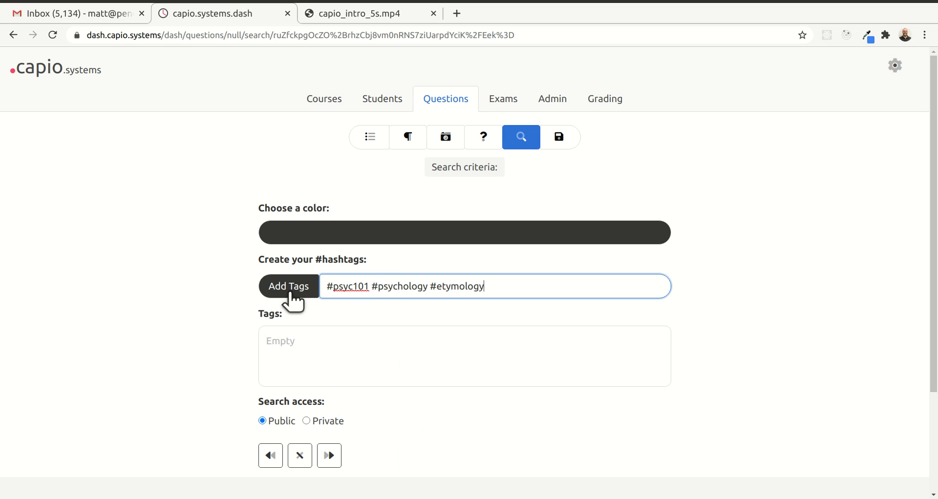
click(289, 287)
Preview the word root question with its answers and tags expanded, and save it to the question list
click(558, 137)
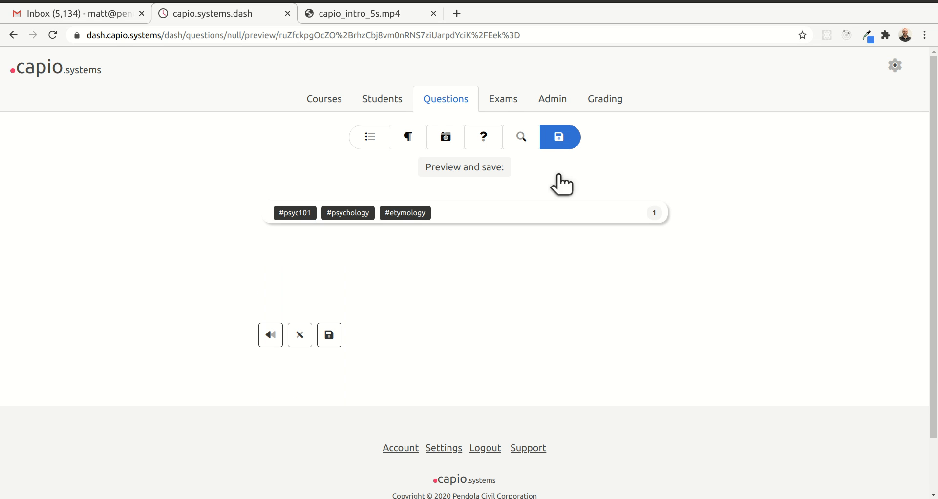
click(470, 215)
click(303, 217)
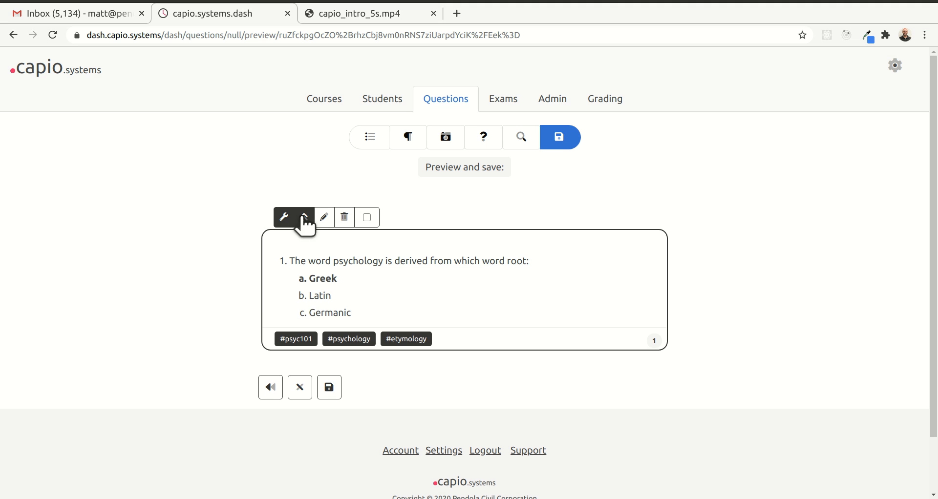
click(329, 388)
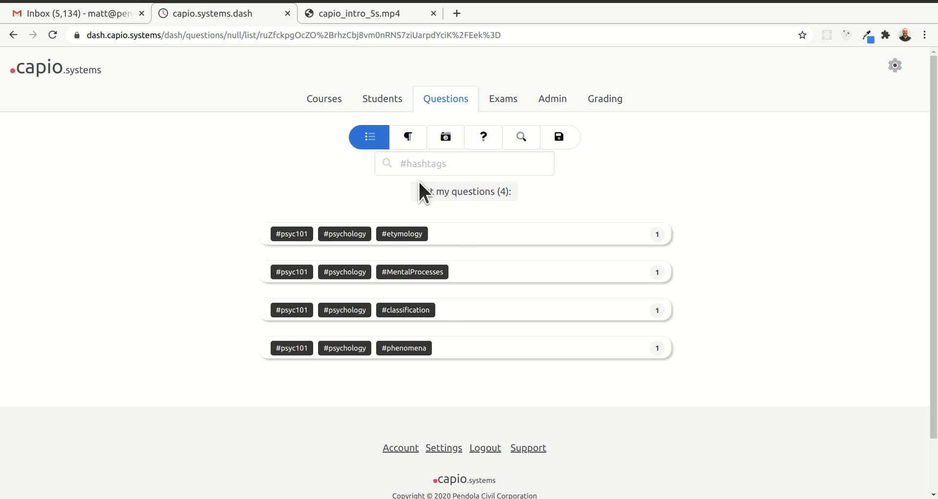
Expand the #etymology, #MentalProcesses, #classification and #phenomena questions in the list to review their answers
scroll(429, 300, down, 1)
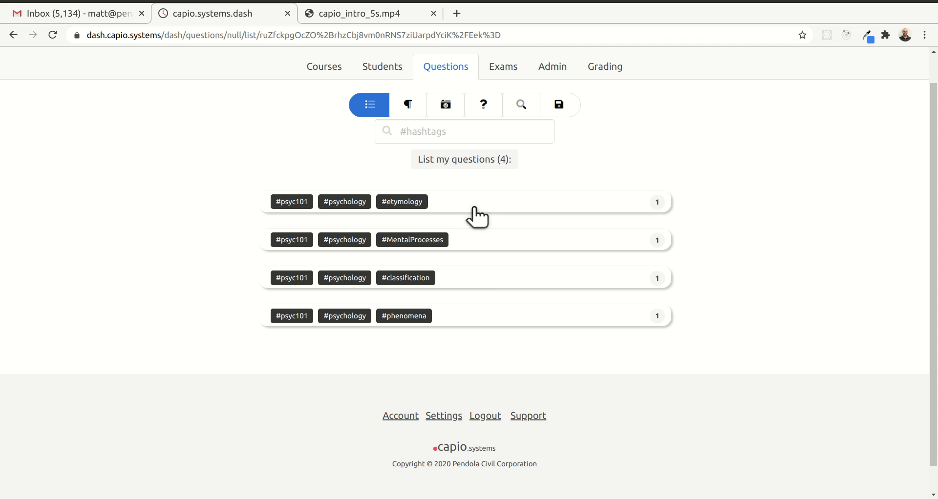
click(300, 207)
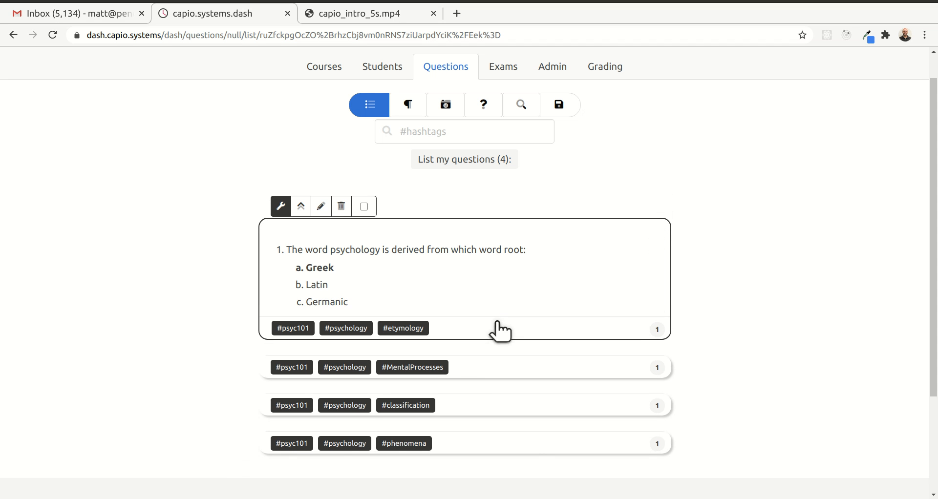
click(300, 366)
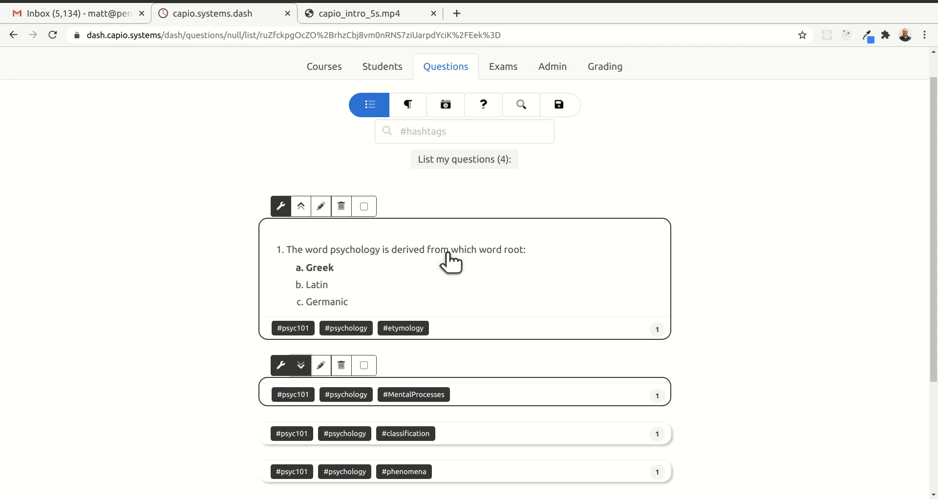
scroll(450, 263, down, 5)
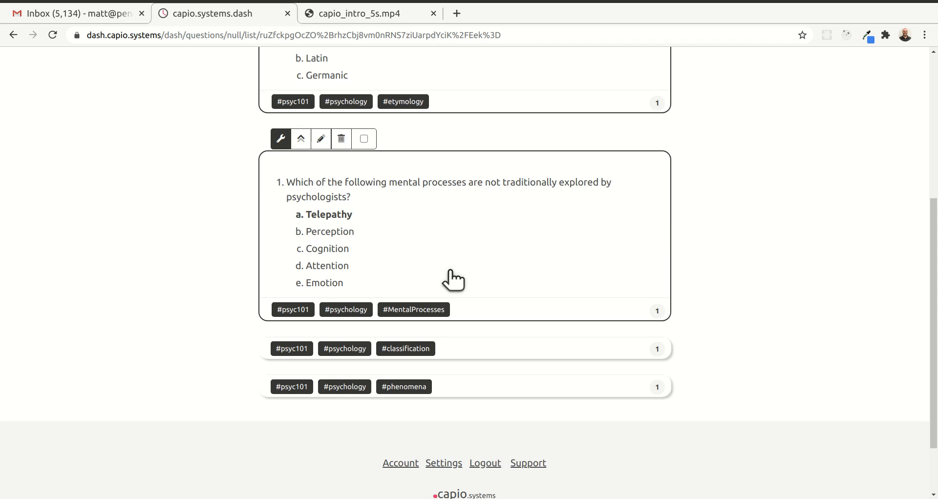
click(303, 347)
scroll(560, 336, down, 4)
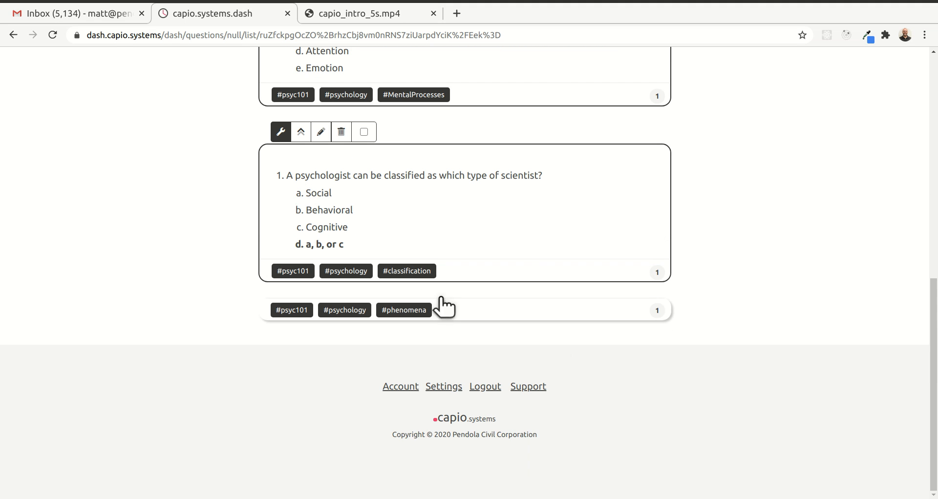
click(301, 307)
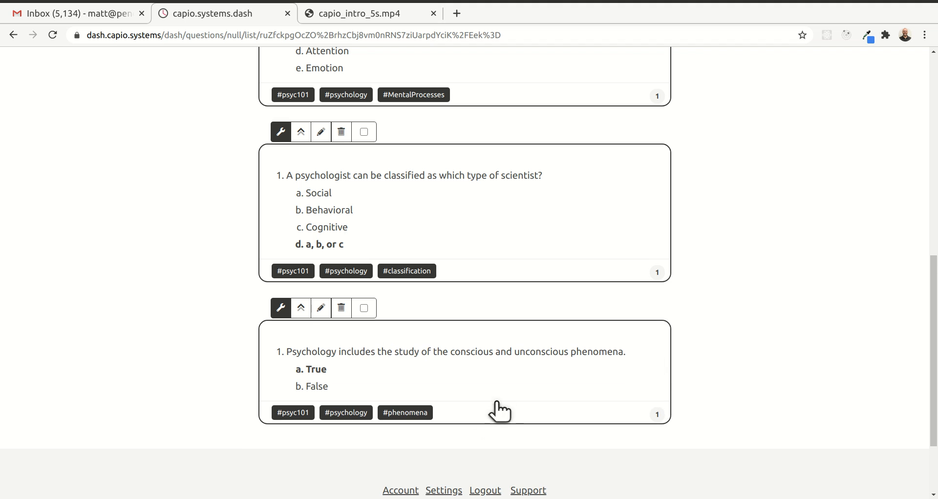
Collapse all four expanded questions in the list, working from #phenomena back up to #etymology
click(301, 308)
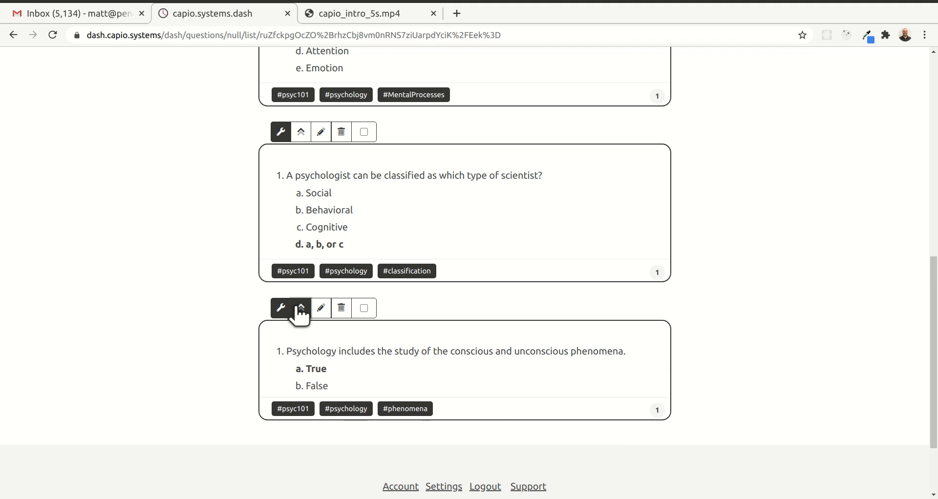
click(301, 133)
scroll(408, 287, up, 4)
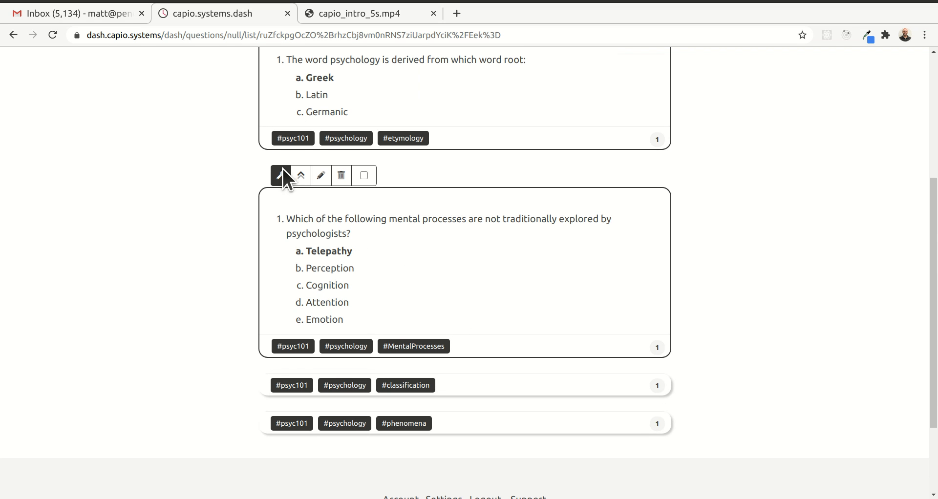
click(300, 173)
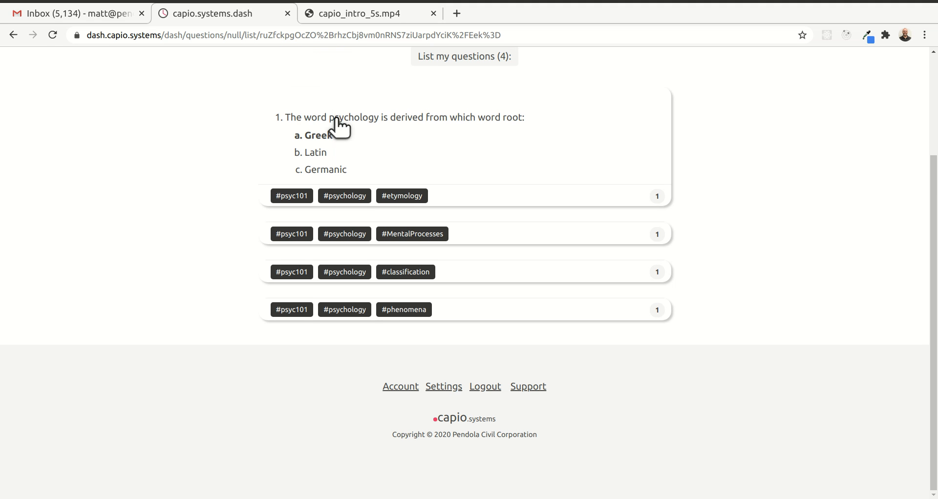
click(302, 78)
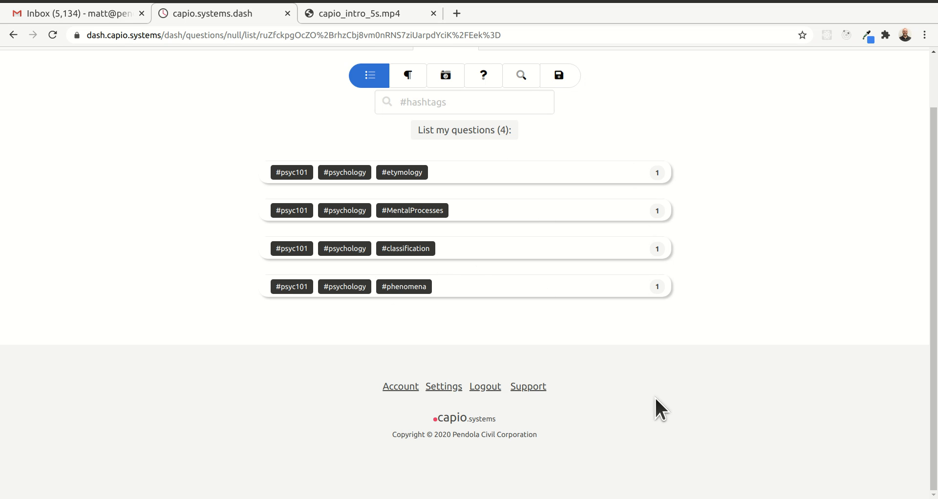
Search the question list for the hashtag "classification"
click(425, 101)
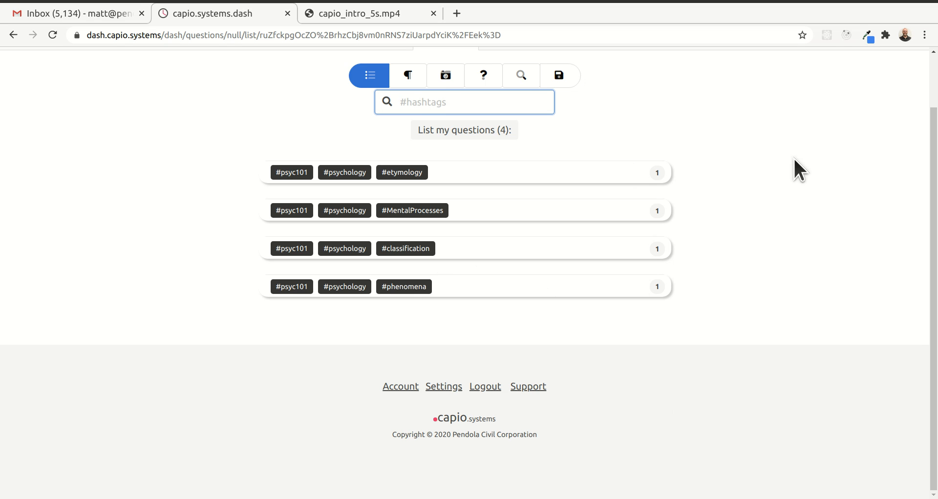
scroll(777, 171, up, 2)
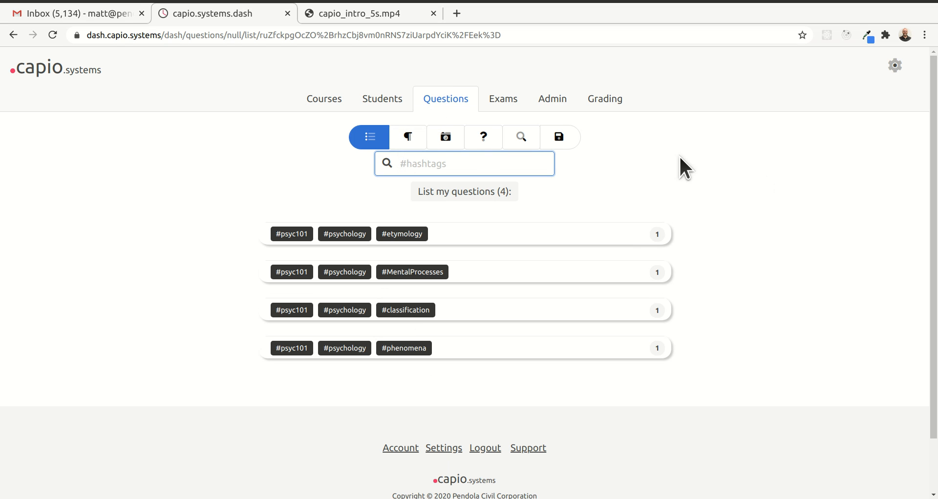
text(classification)
key(Return)
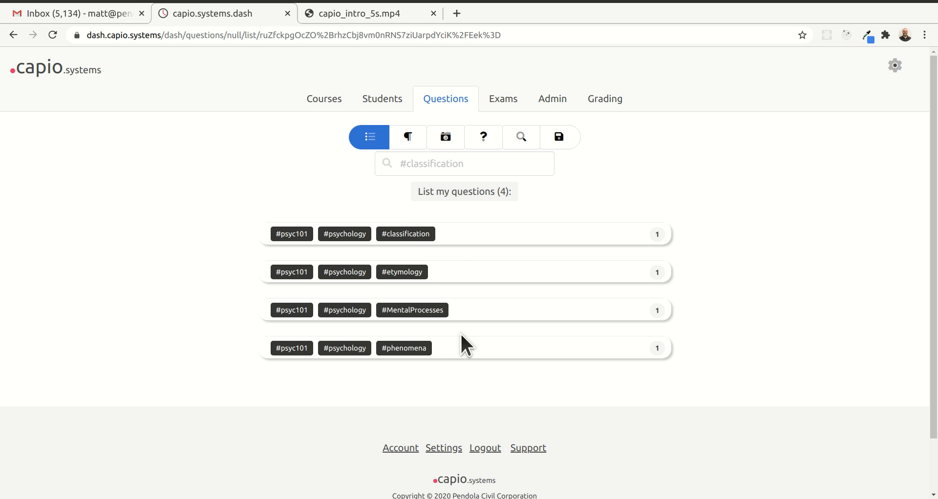
Search the question list for the two hashtags "etymology phenomena" together
click(397, 163)
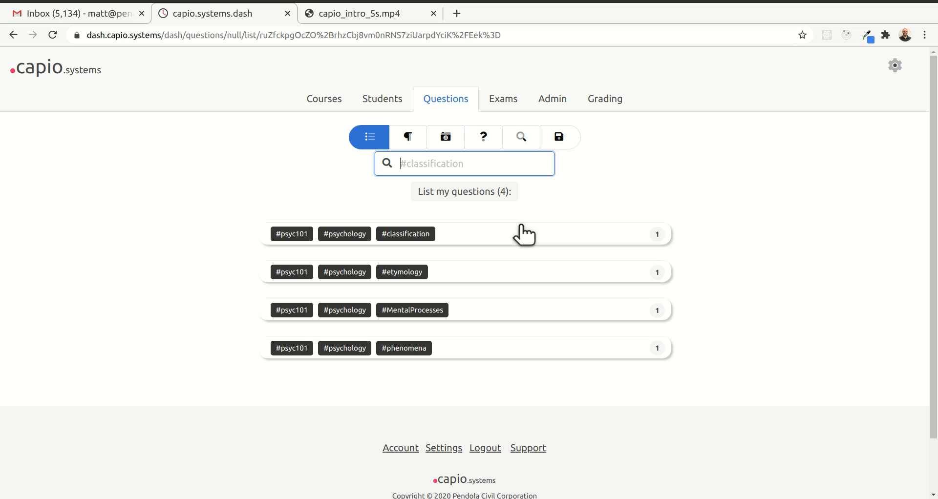
text(etymology phenomena)
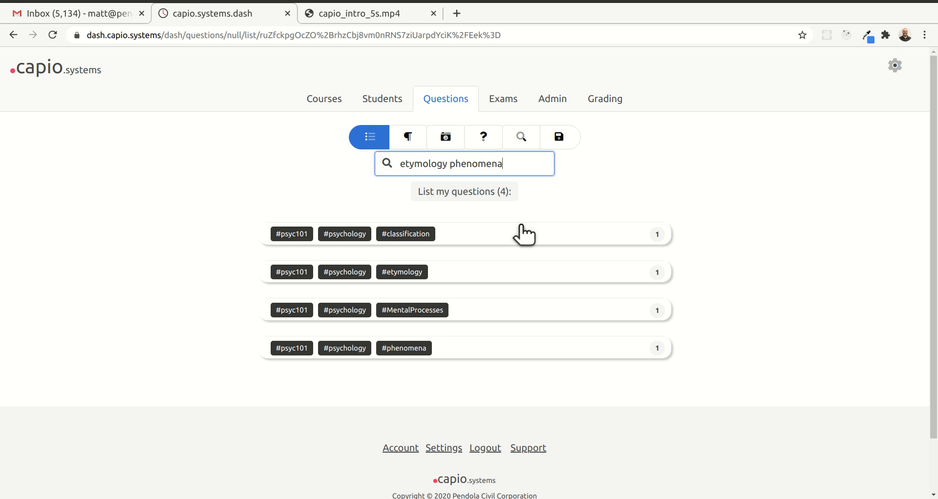
key(Return)
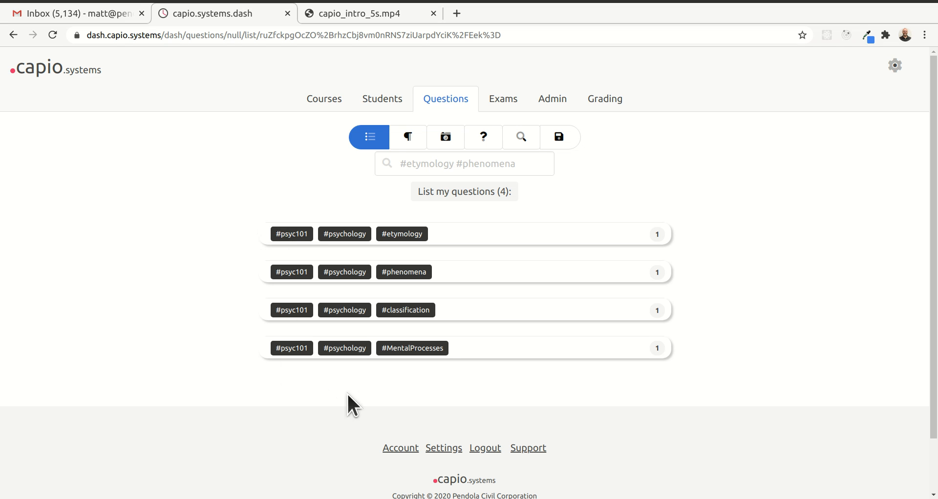
Search the question list for the hashtag "phsyc101"
click(428, 163)
text(phsyc101)
key(Return)
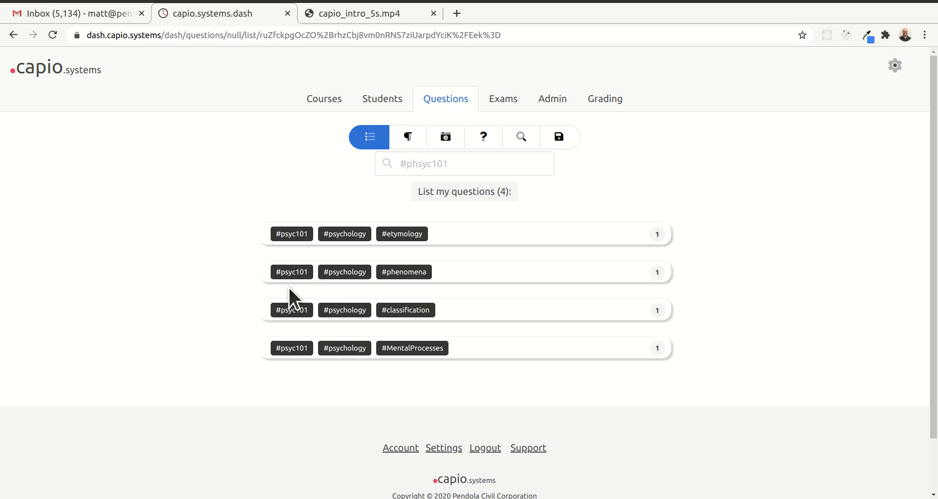